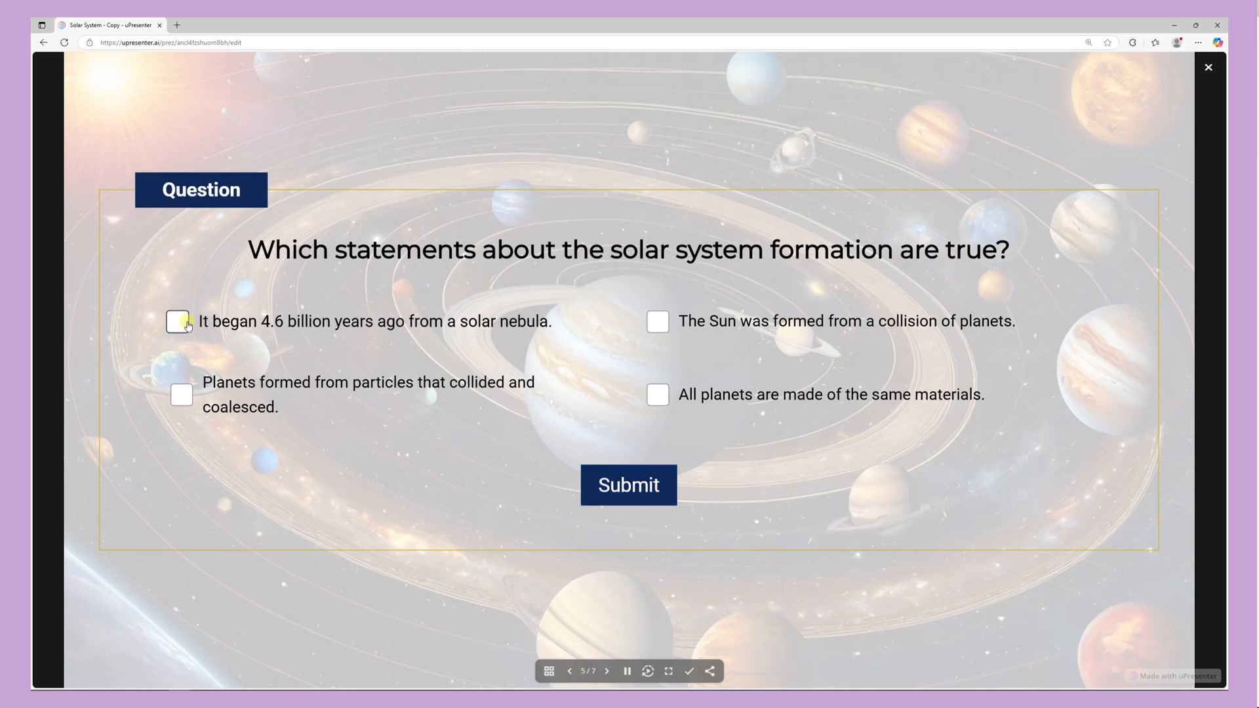
Step: Answer the solar system question with the solar nebula and colliding particles statements and submit the answer
{"action": "left_click", "coordinate": [178, 321]}
{"action": "left_click", "coordinate": [178, 394]}
{"action": "left_click", "coordinate": [624, 481]}
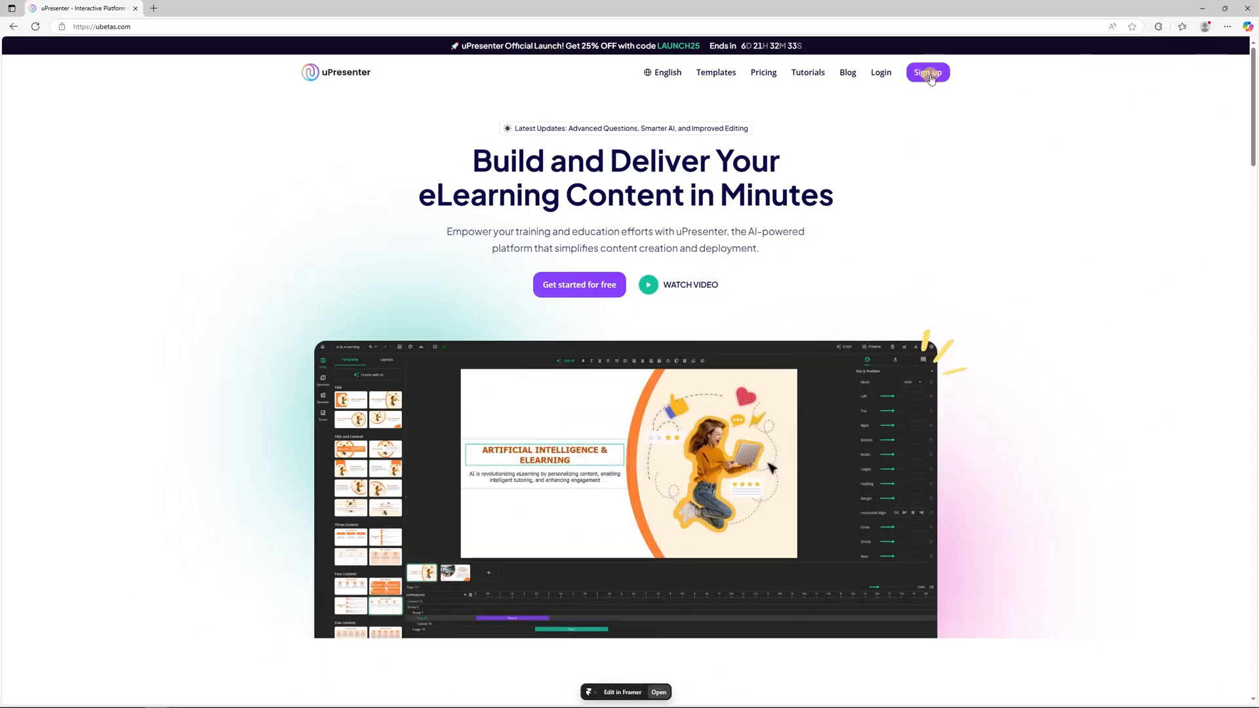
Step: Log in and start an AI-generated presentation titled "Southeast Asia" with the description "A quiz about Southeast Asian countries"
{"action": "left_click", "coordinate": [881, 74]}
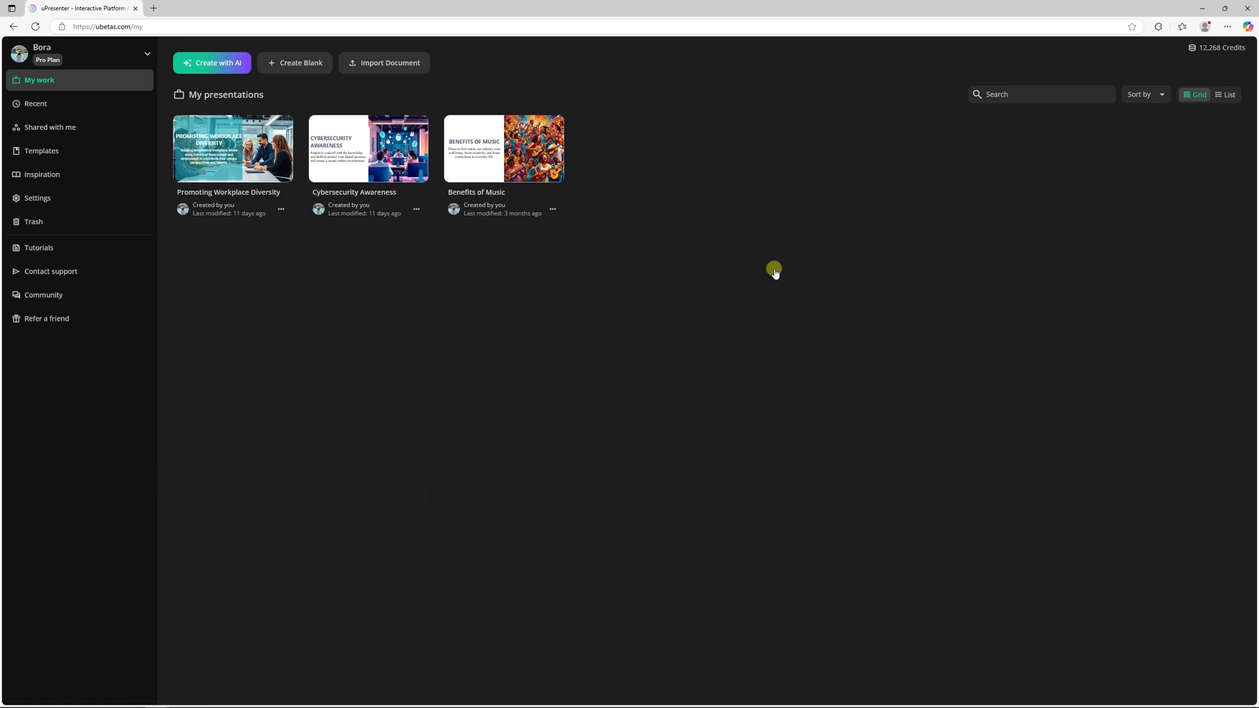
{"action": "left_click", "coordinate": [223, 63]}
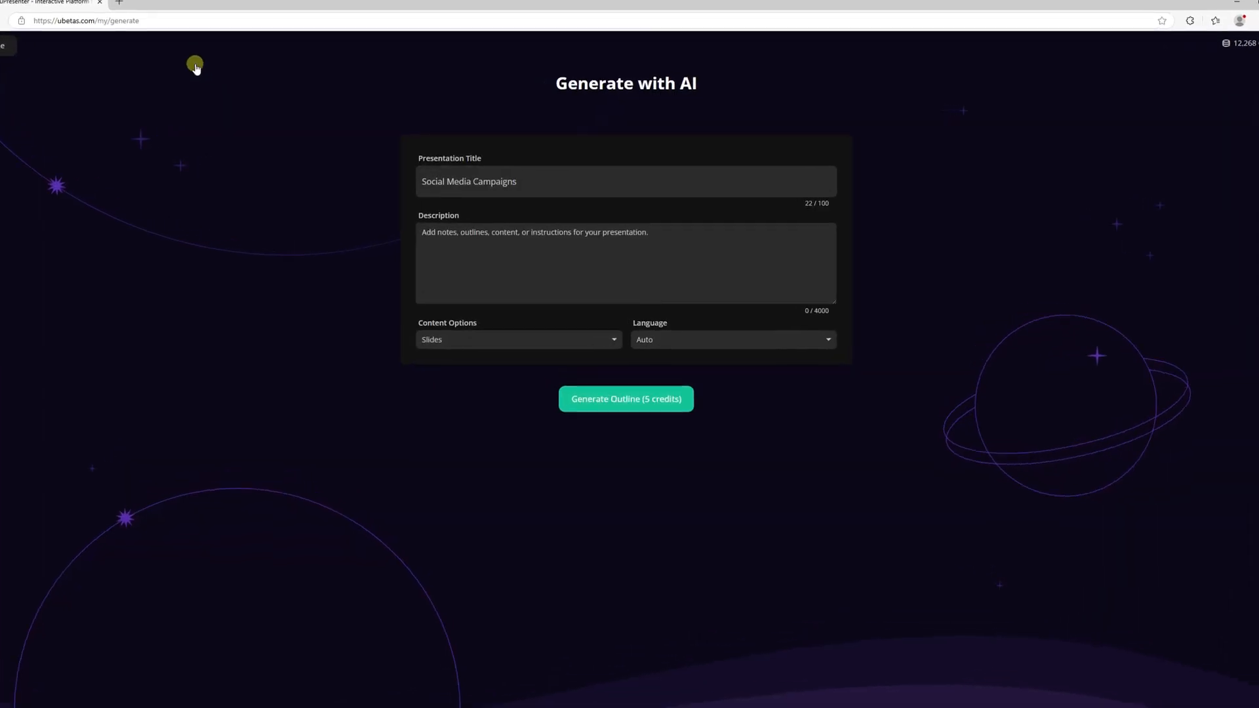
{"action": "triple_click", "coordinate": [525, 183]}
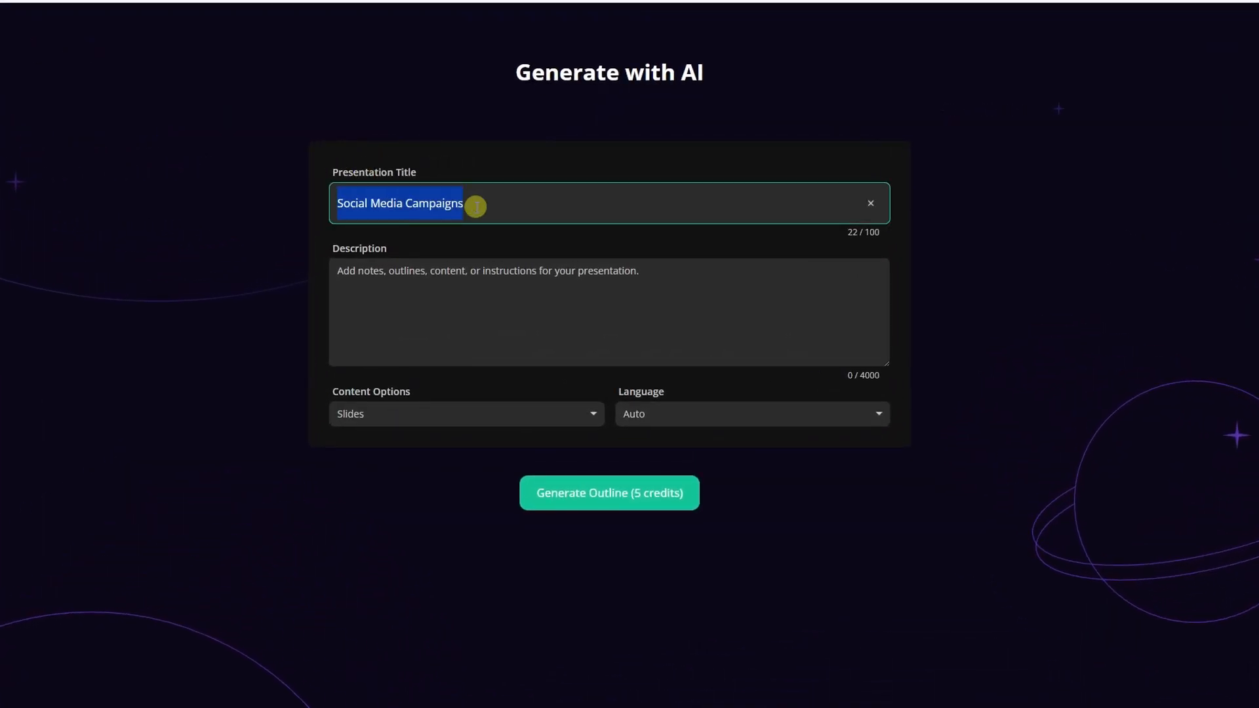
{"action": "type", "text": "Southeast Asia"}
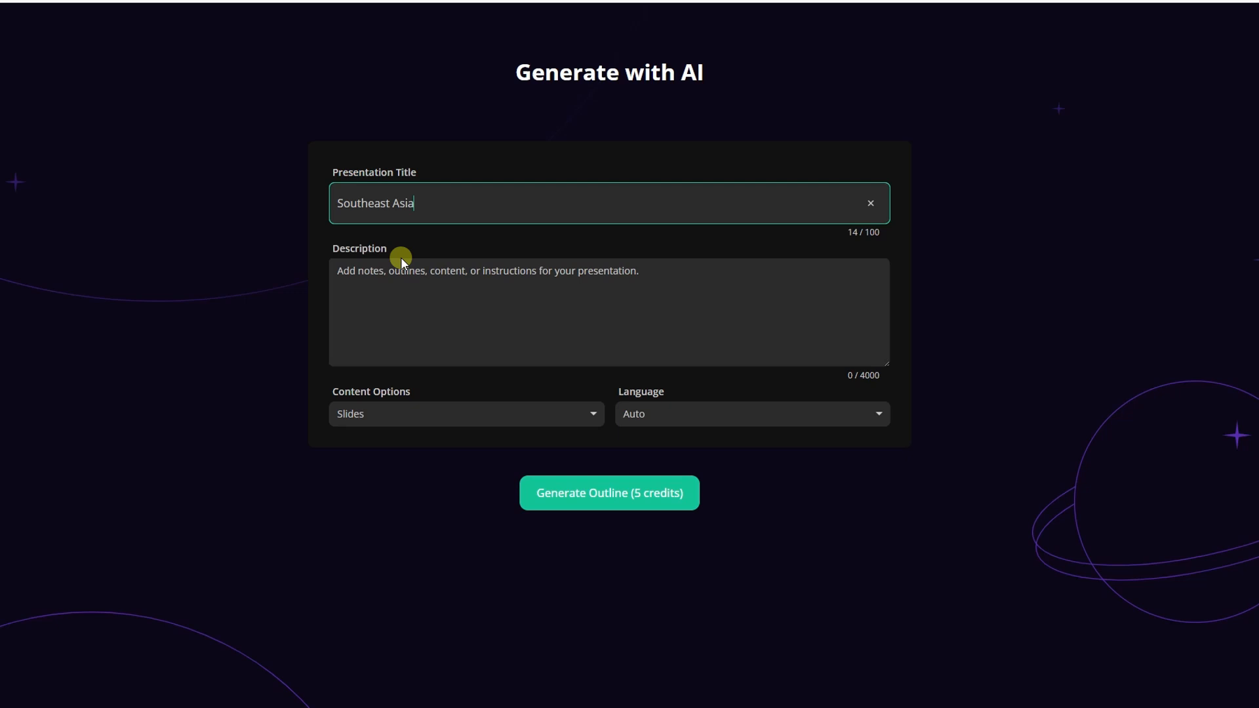
{"action": "left_click", "coordinate": [340, 269]}
{"action": "type", "text": "A"}
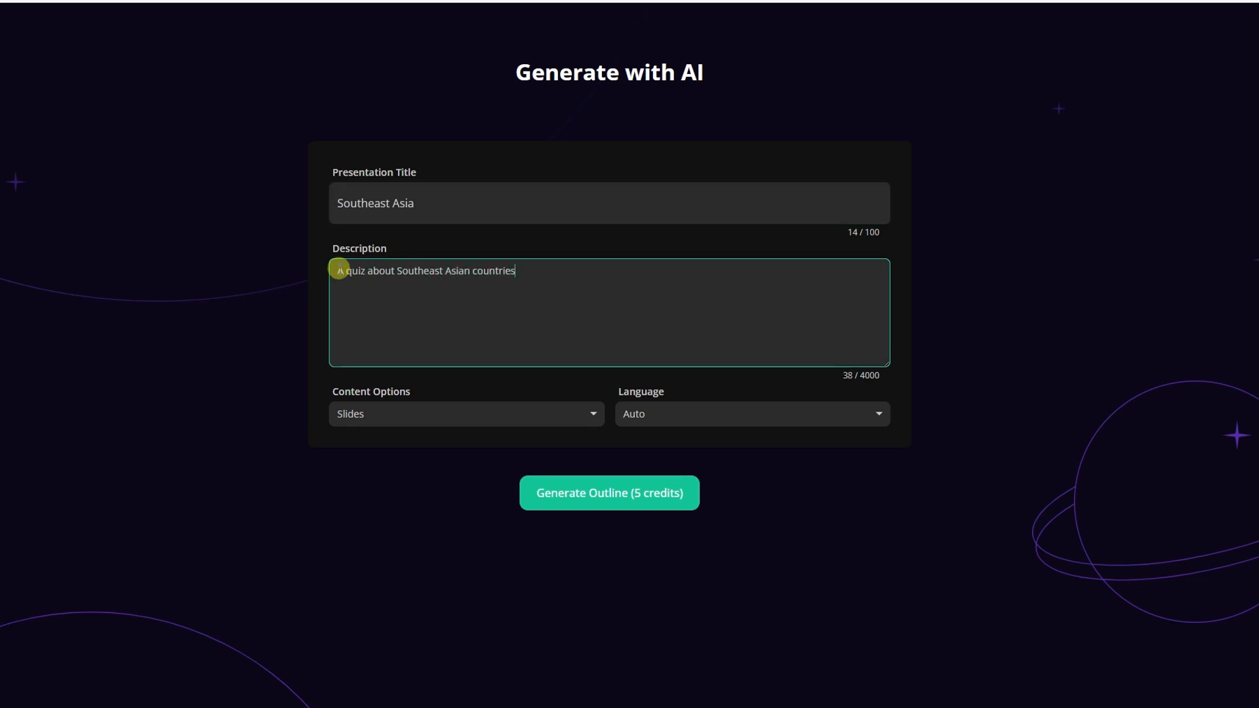
Step: Set the content option to Quizzes and the language to English, and generate the outline
{"action": "left_click", "coordinate": [384, 412]}
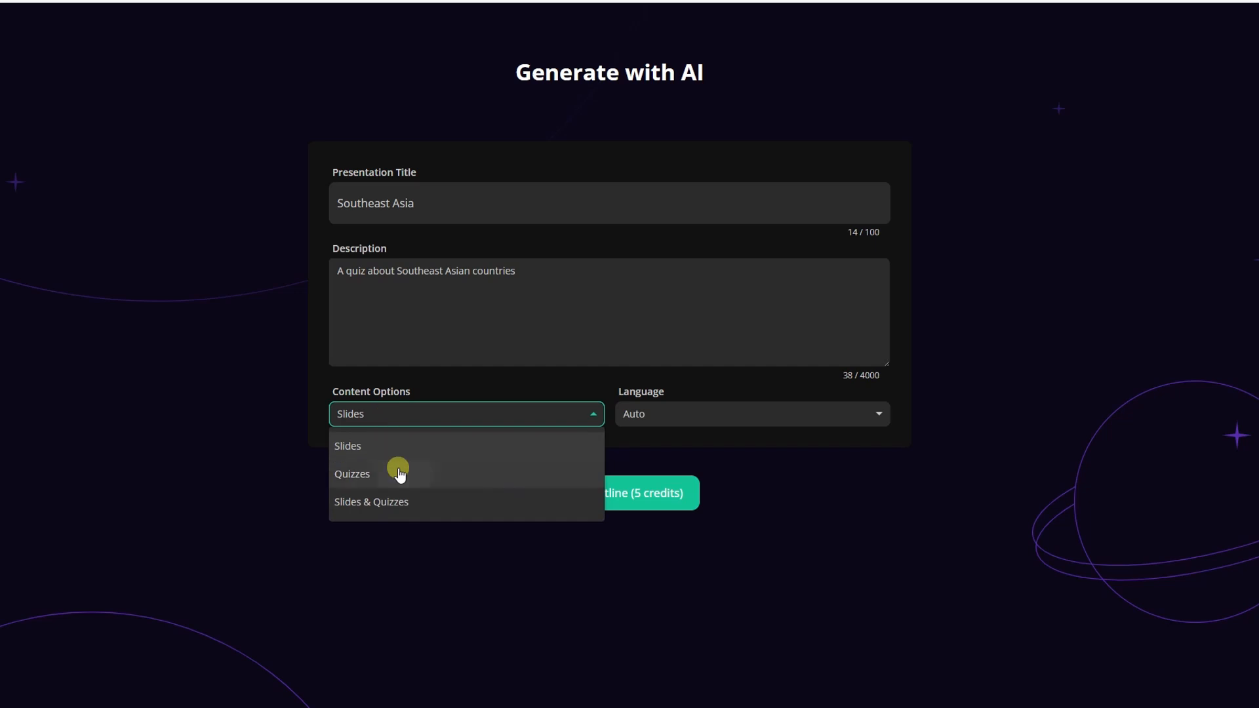
{"action": "left_click", "coordinate": [400, 474]}
{"action": "left_click", "coordinate": [720, 425]}
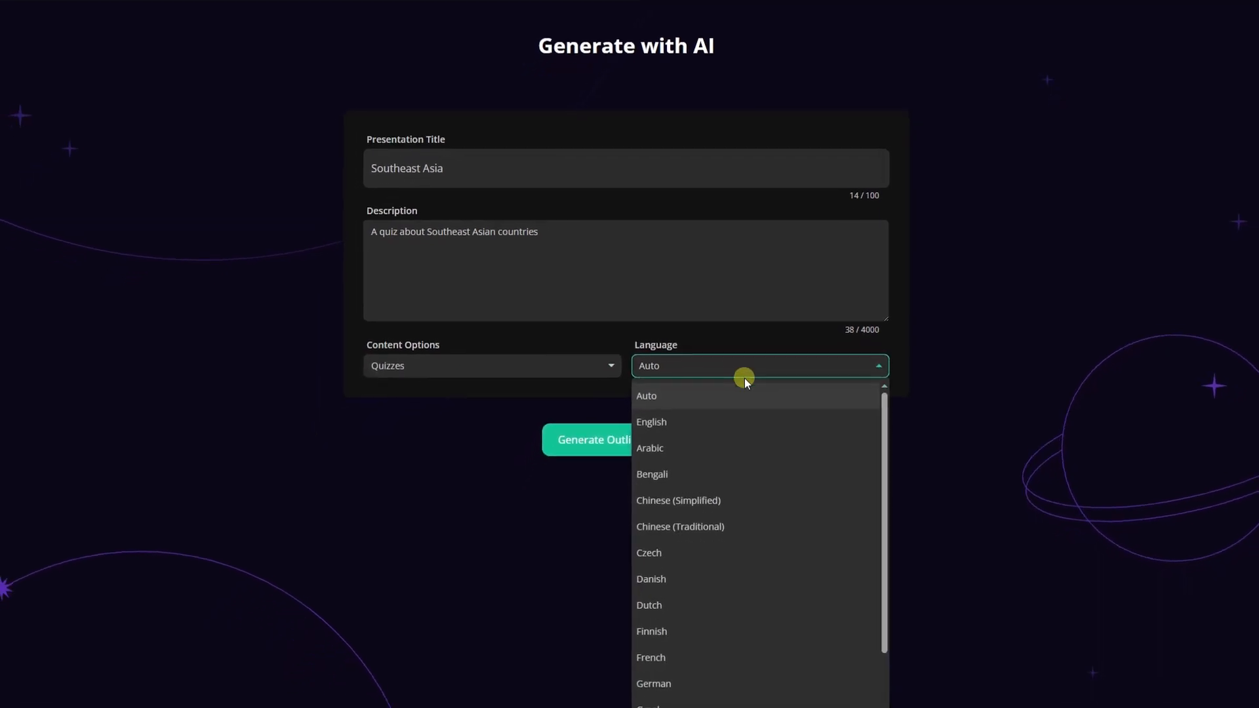
{"action": "left_click", "coordinate": [733, 471]}
{"action": "left_click", "coordinate": [638, 436]}
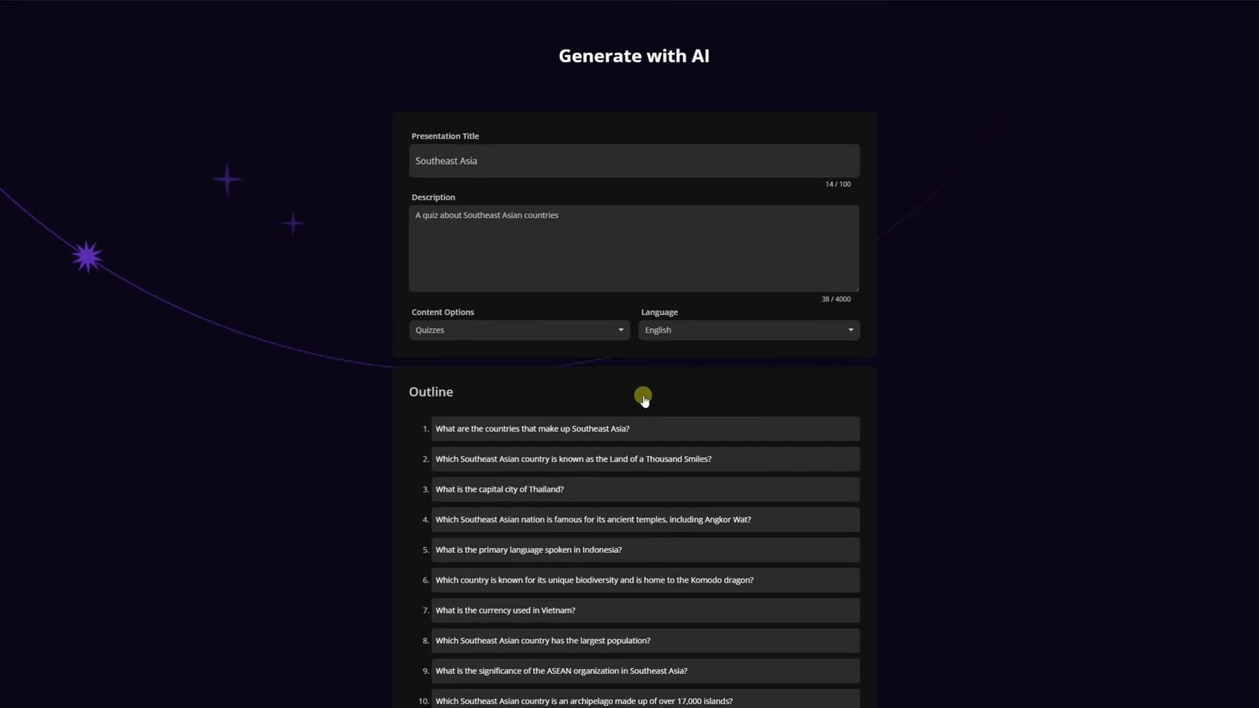
Step: Delete the outline question about the country that is home to the Komodo dragon
{"action": "scroll", "coordinate": [876, 451], "scroll_direction": "down", "scroll_amount": 4}
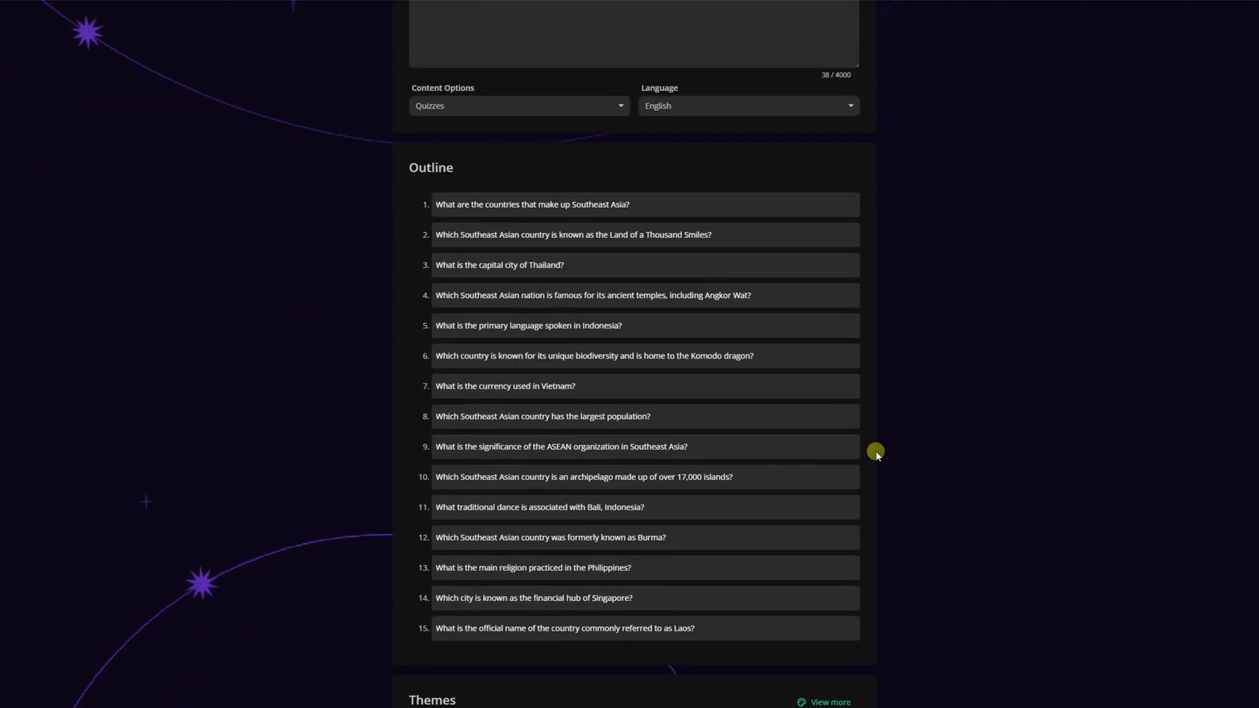
{"action": "mouse_move", "coordinate": [831, 357]}
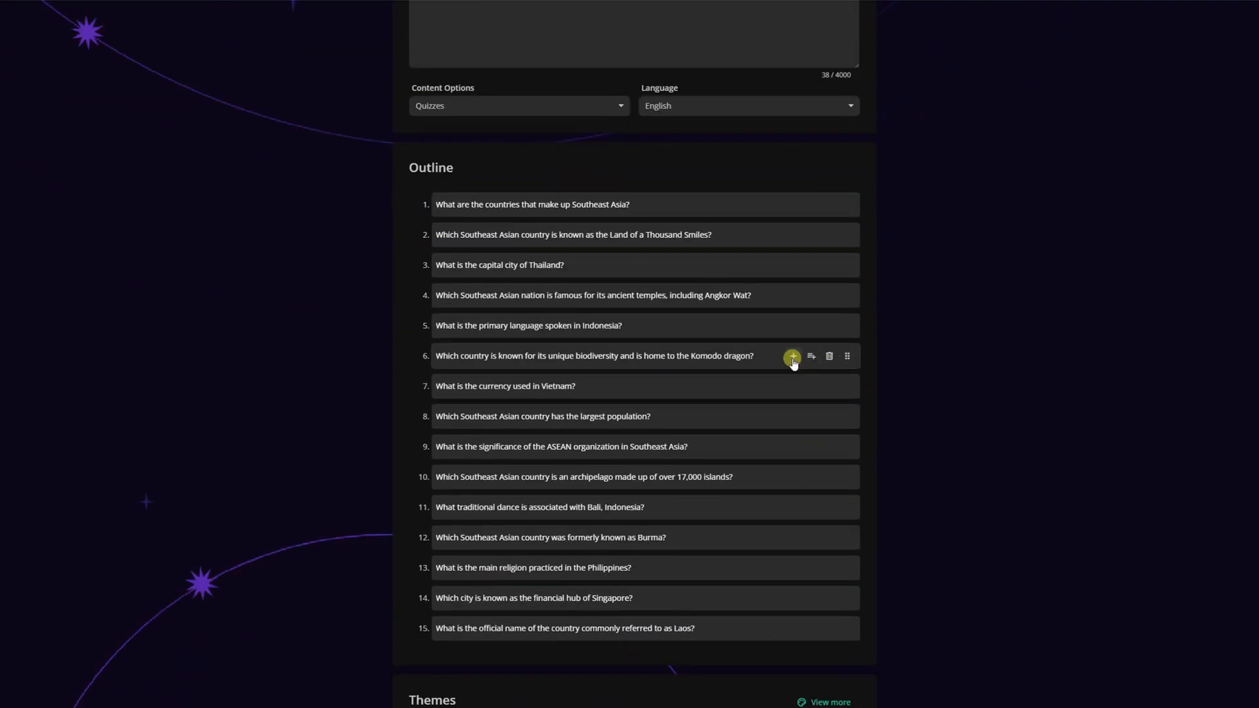
{"action": "left_click", "coordinate": [829, 358]}
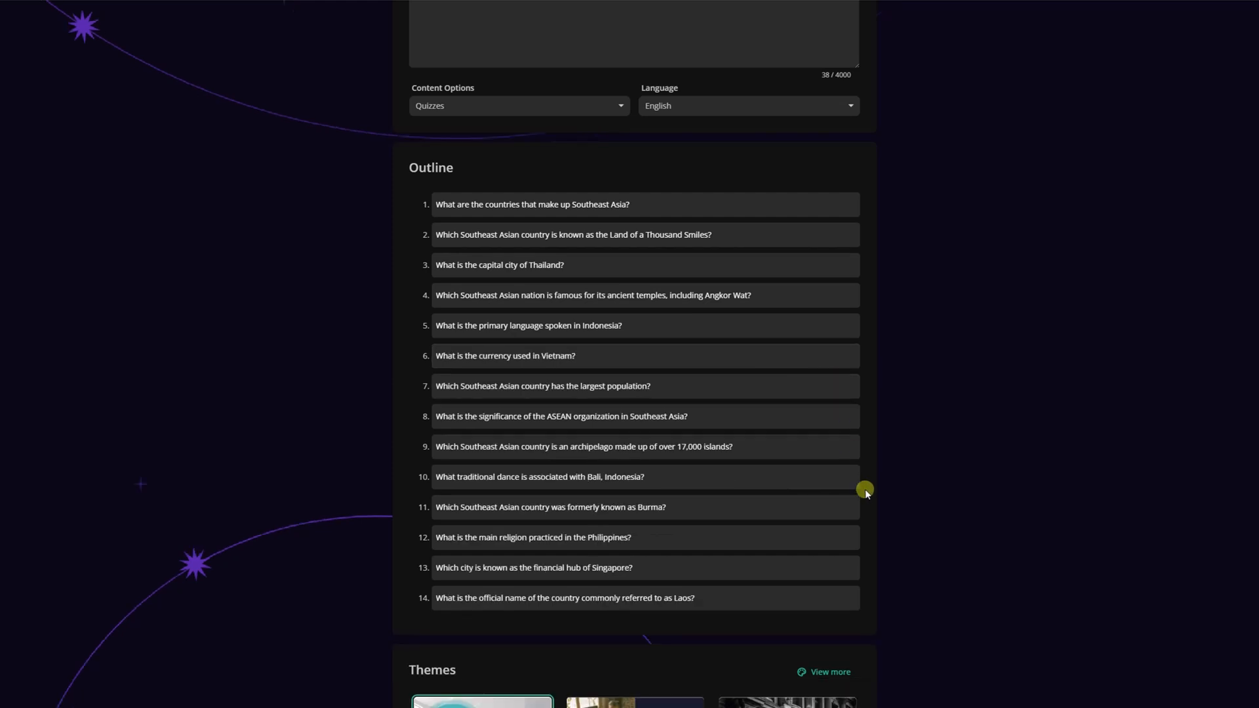
Step: Apply the Classic world-map theme and generate the quiz presentation from the outline
{"action": "scroll", "coordinate": [864, 488], "scroll_direction": "down", "scroll_amount": 4}
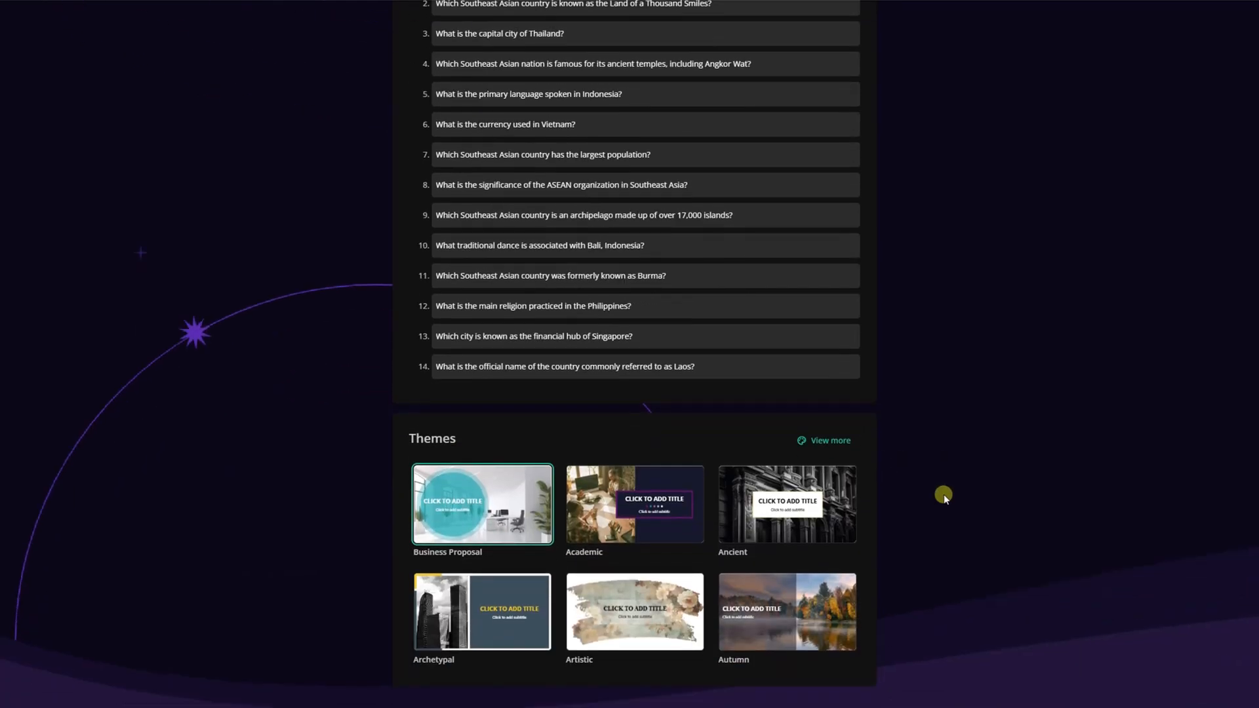
{"action": "left_click", "coordinate": [825, 441]}
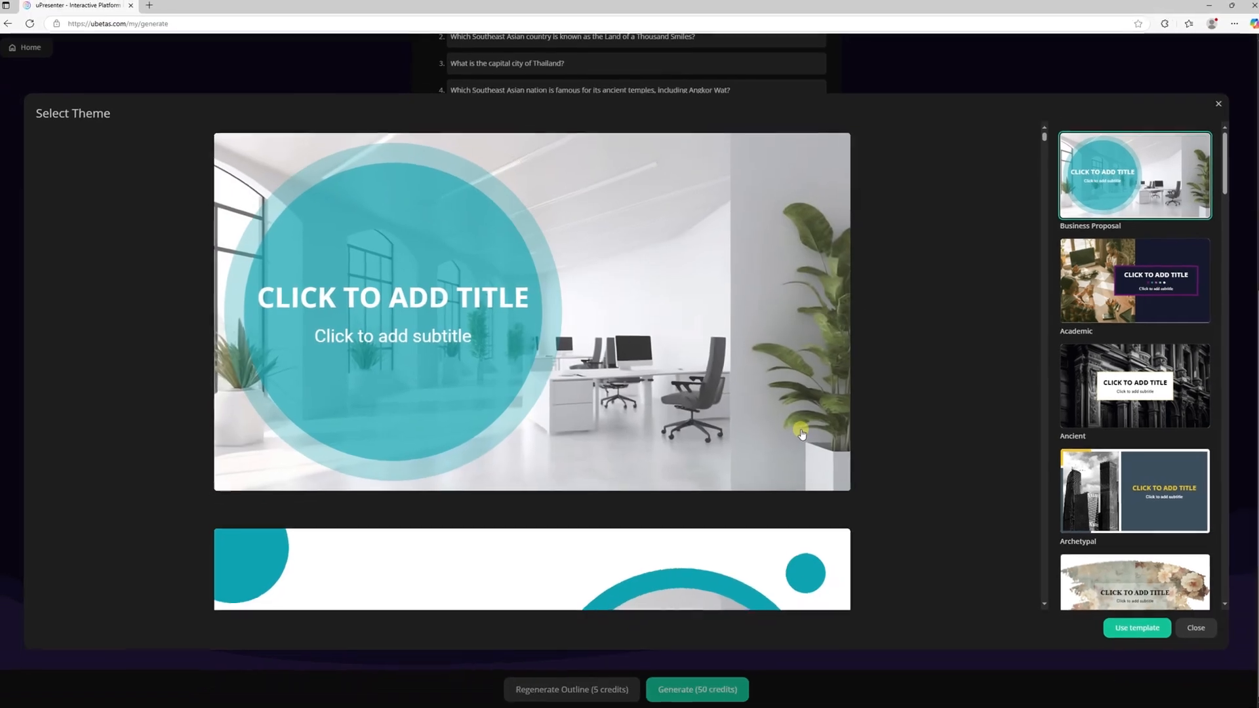
{"action": "left_click_drag", "start_coordinate": [1218, 163], "coordinate": [1218, 258]}
{"action": "left_click", "coordinate": [1128, 269]}
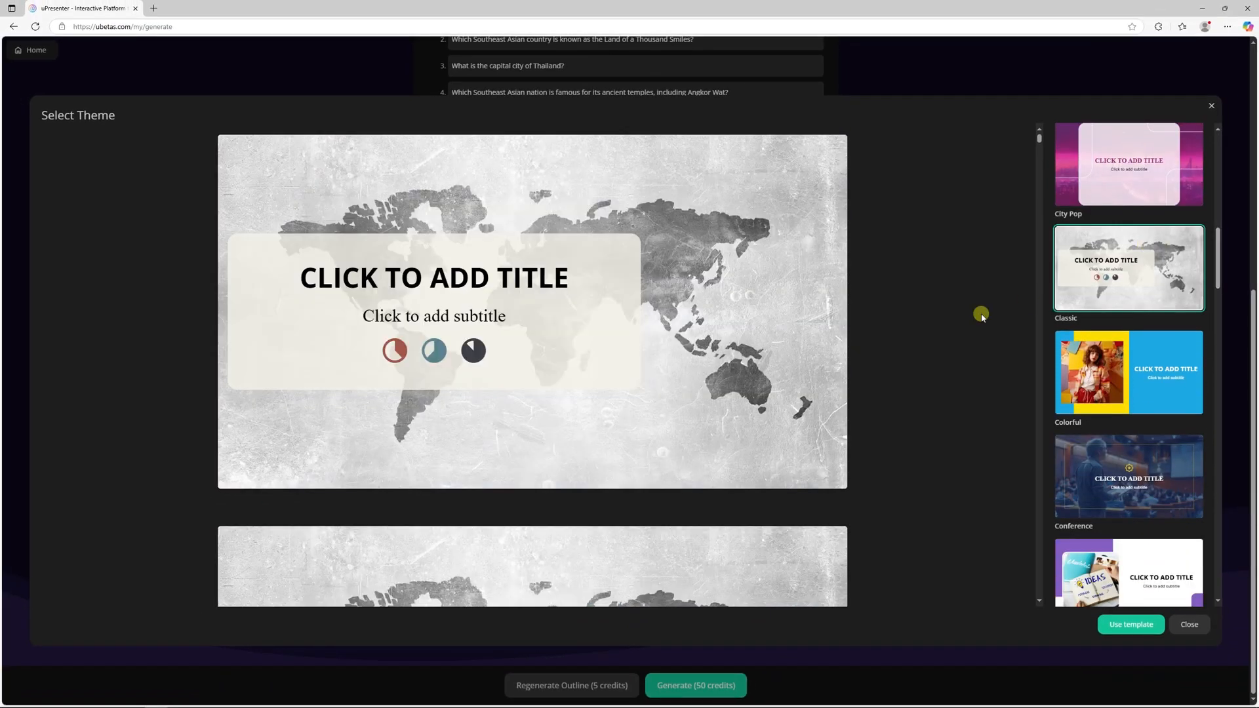
{"action": "scroll", "coordinate": [923, 323], "scroll_direction": "down", "scroll_amount": 8}
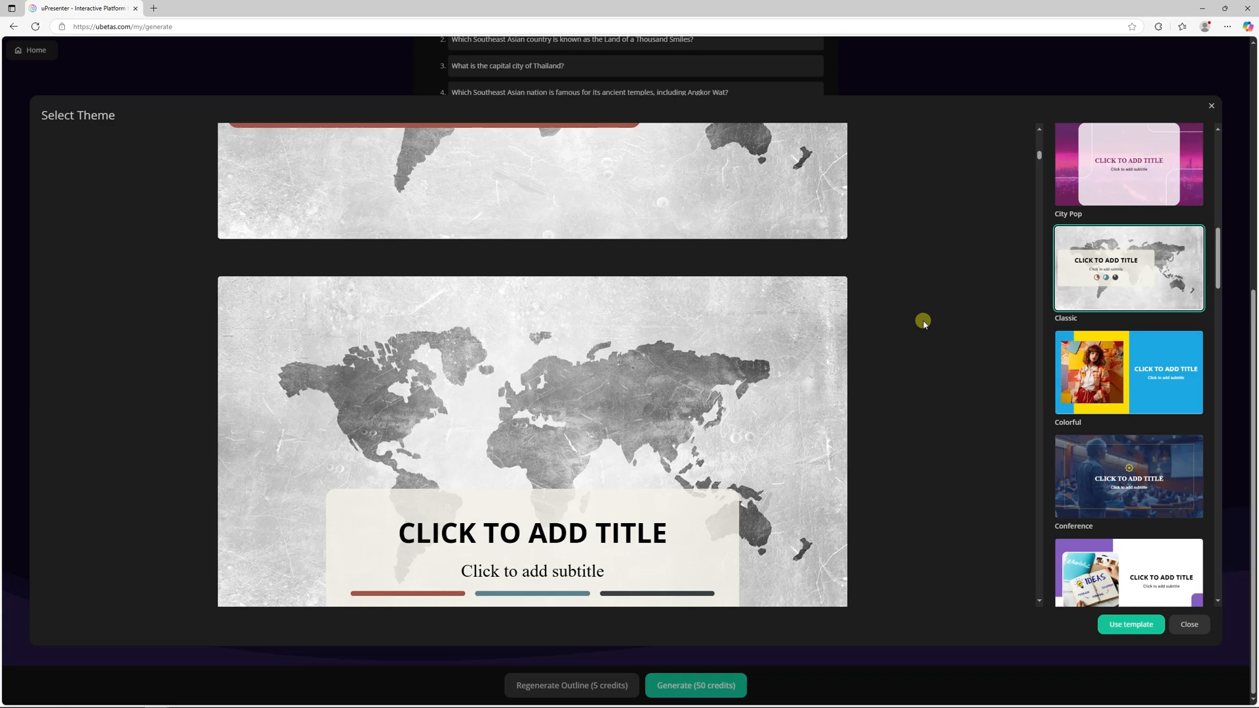
{"action": "left_click", "coordinate": [1117, 620]}
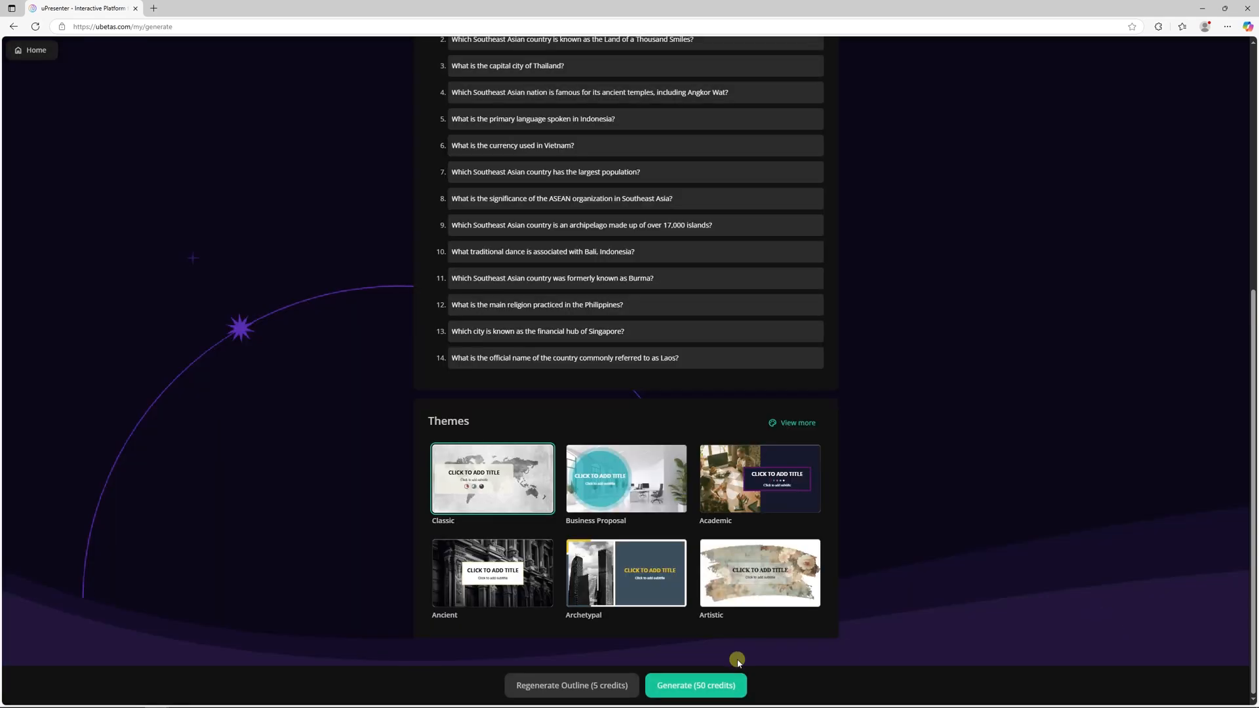
{"action": "left_click", "coordinate": [696, 692]}
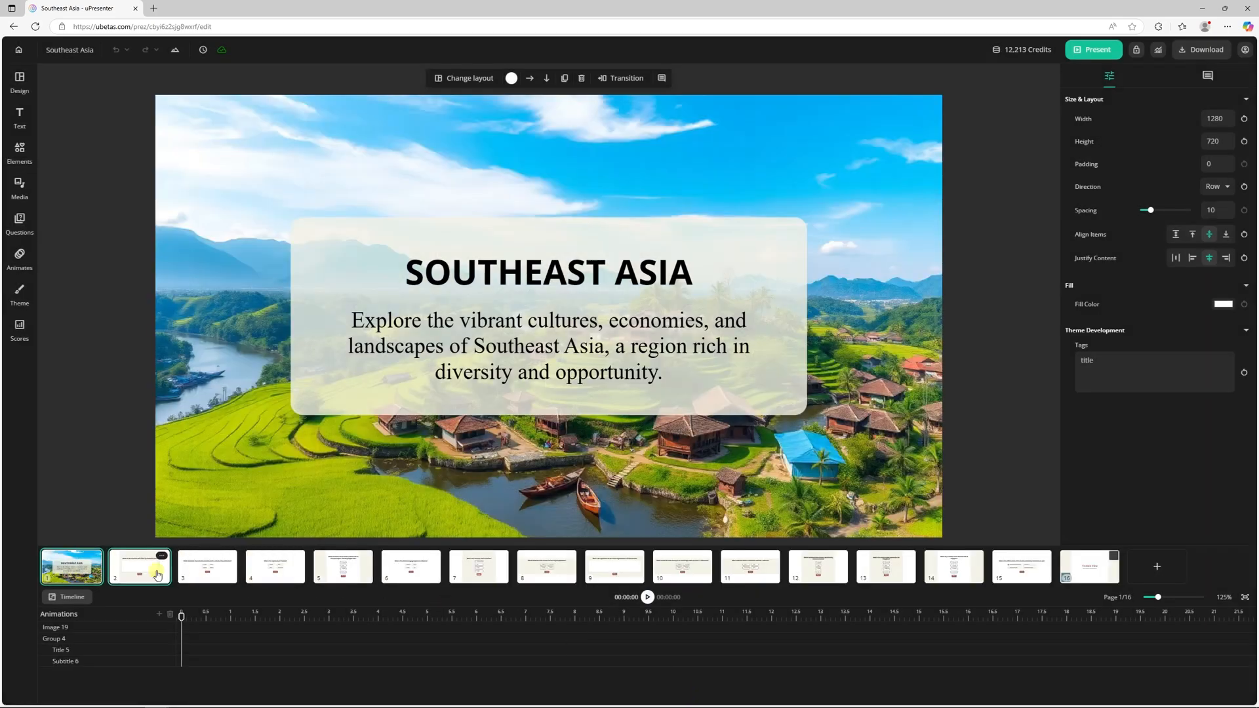
Step: Review the generated question slides 2 to 10, checking their questions, answer options and layouts
{"action": "left_click", "coordinate": [151, 575]}
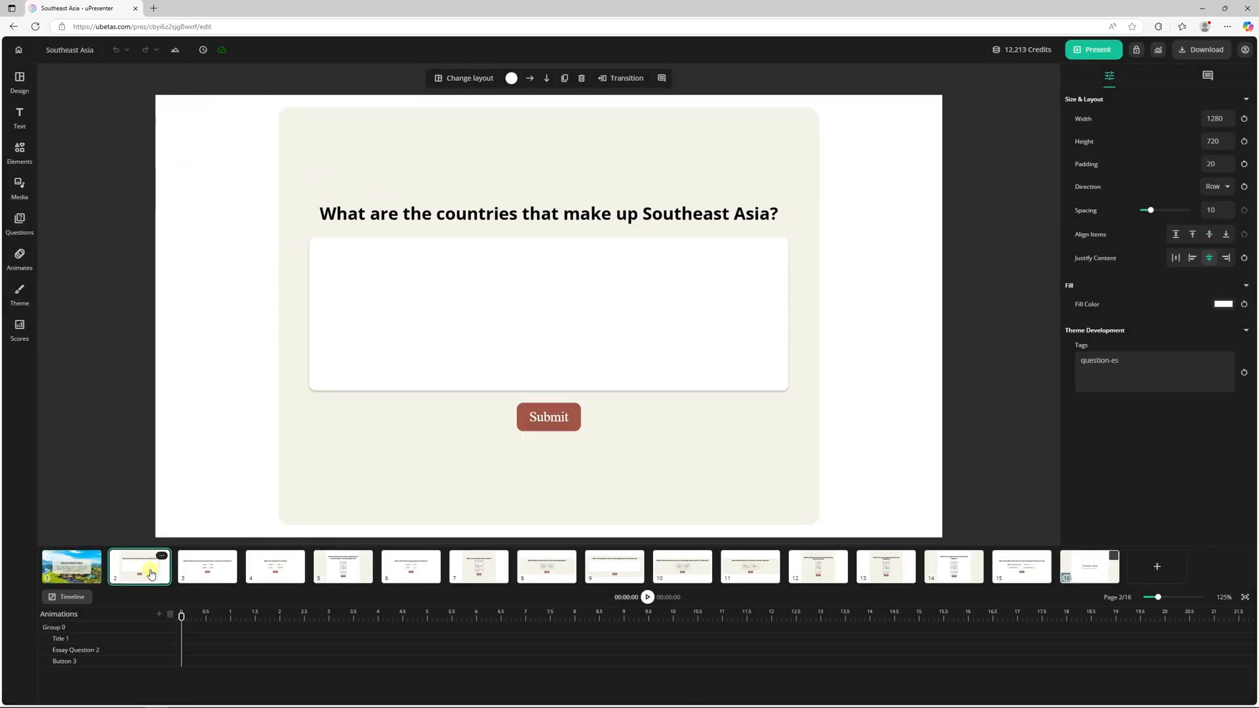
{"action": "left_click", "coordinate": [204, 571]}
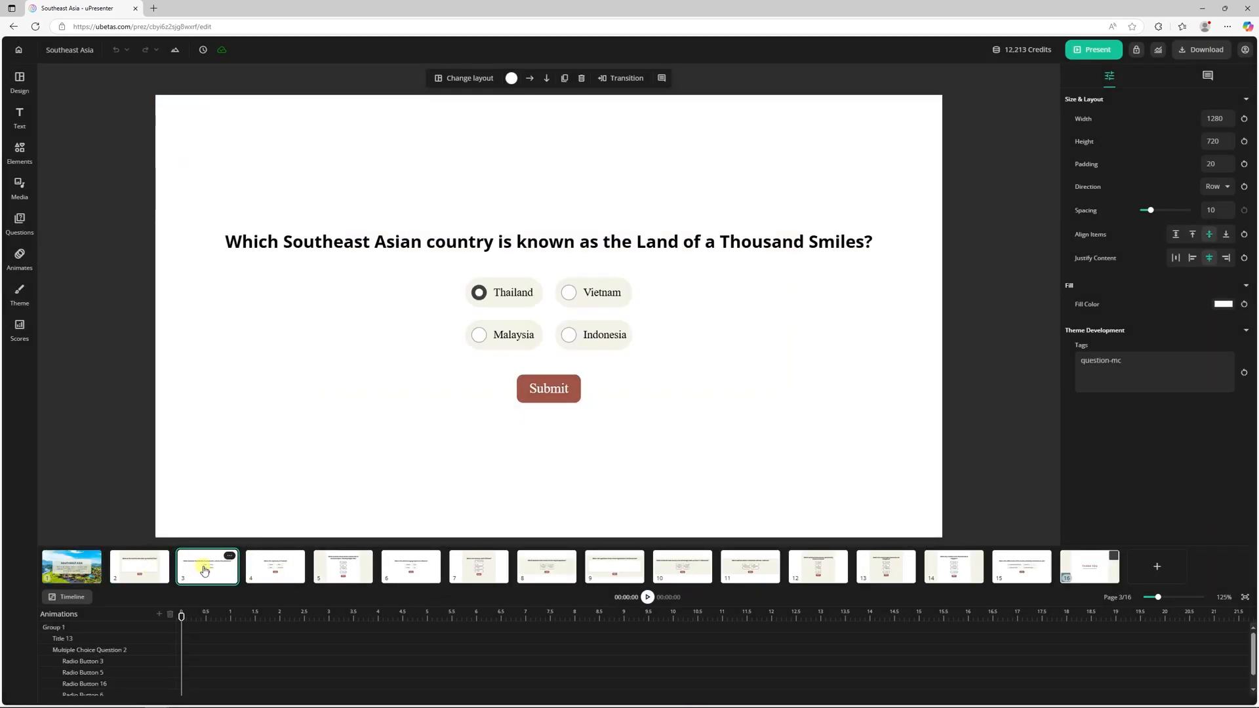
{"action": "left_click", "coordinate": [265, 570]}
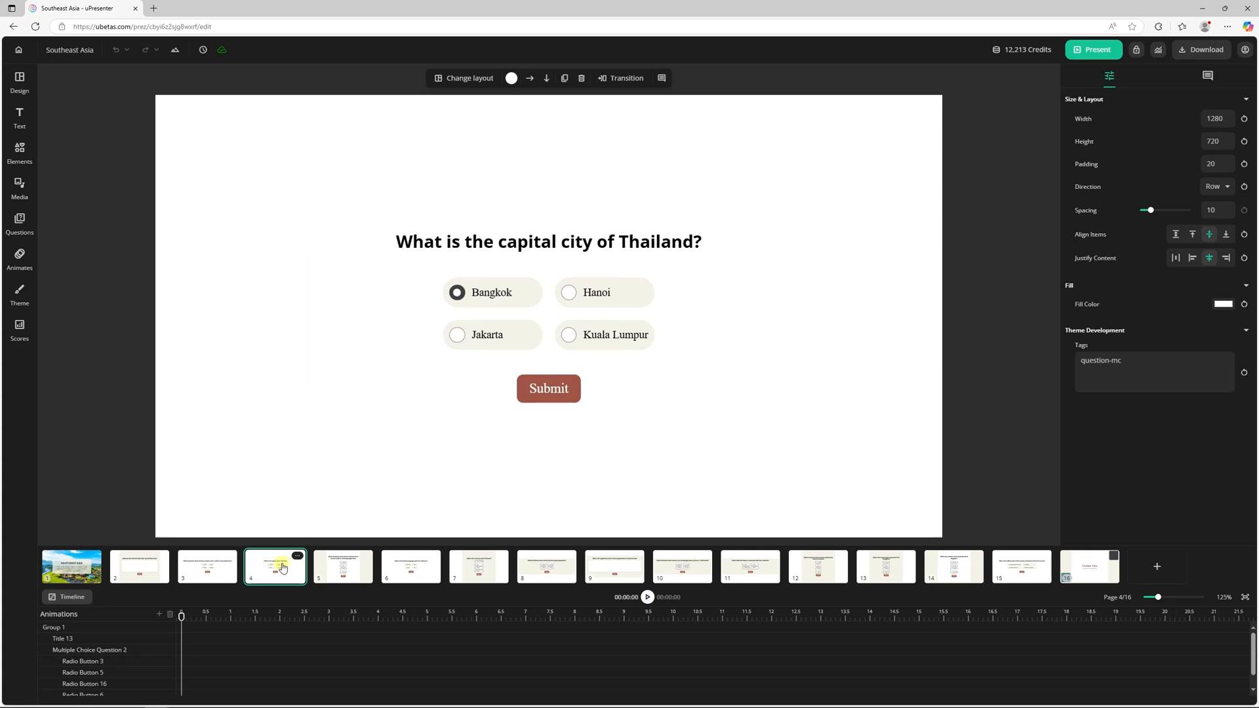
{"action": "left_click", "coordinate": [343, 570]}
{"action": "left_click", "coordinate": [401, 570]}
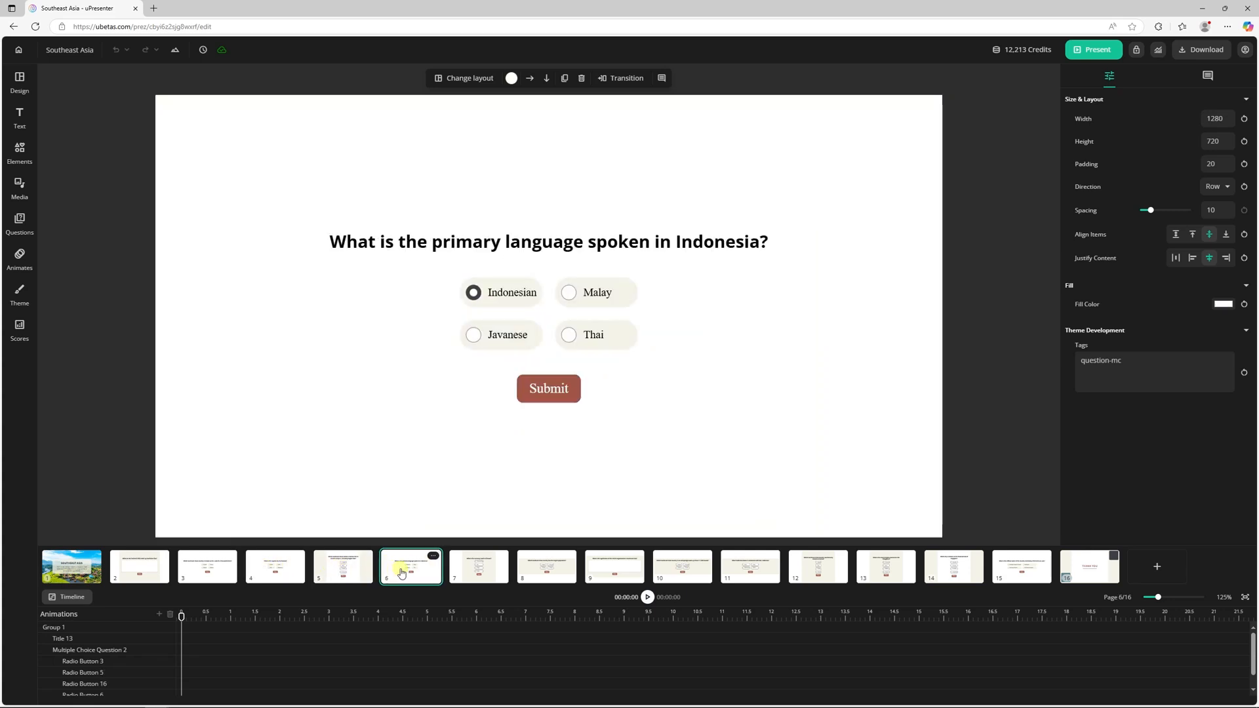
{"action": "left_click", "coordinate": [475, 571]}
{"action": "left_click", "coordinate": [555, 572]}
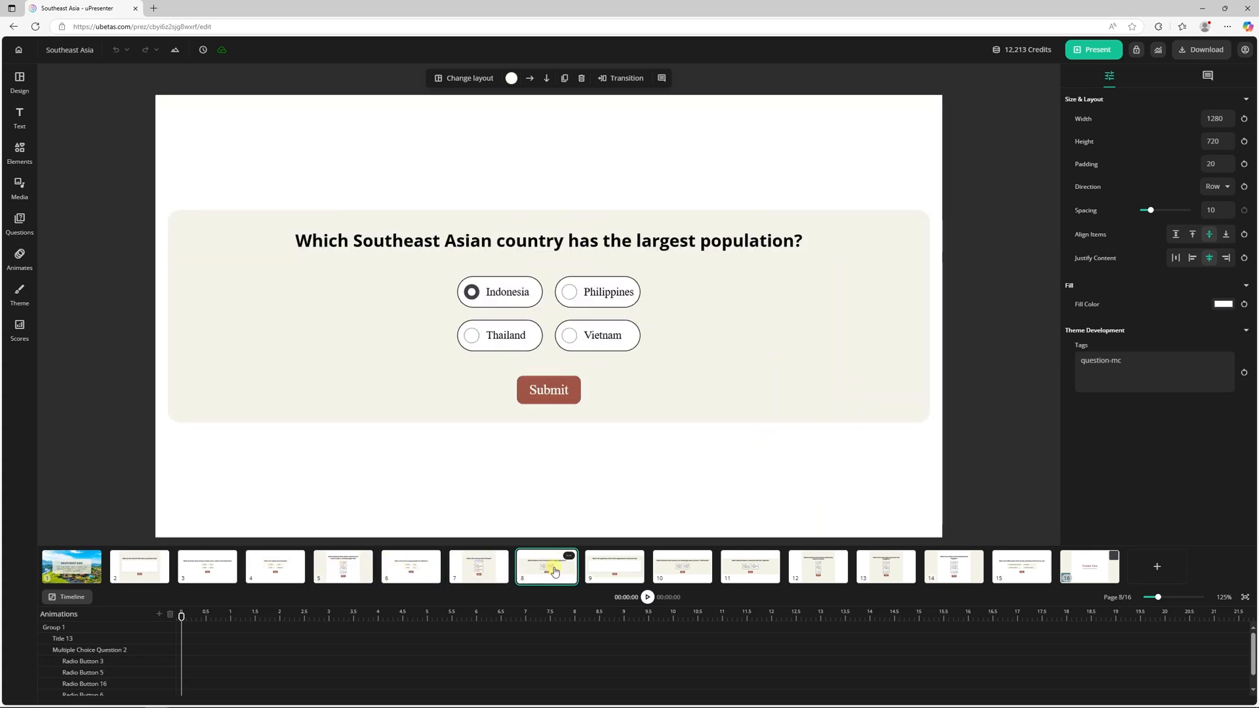
{"action": "left_click", "coordinate": [591, 571]}
{"action": "left_click", "coordinate": [677, 572]}
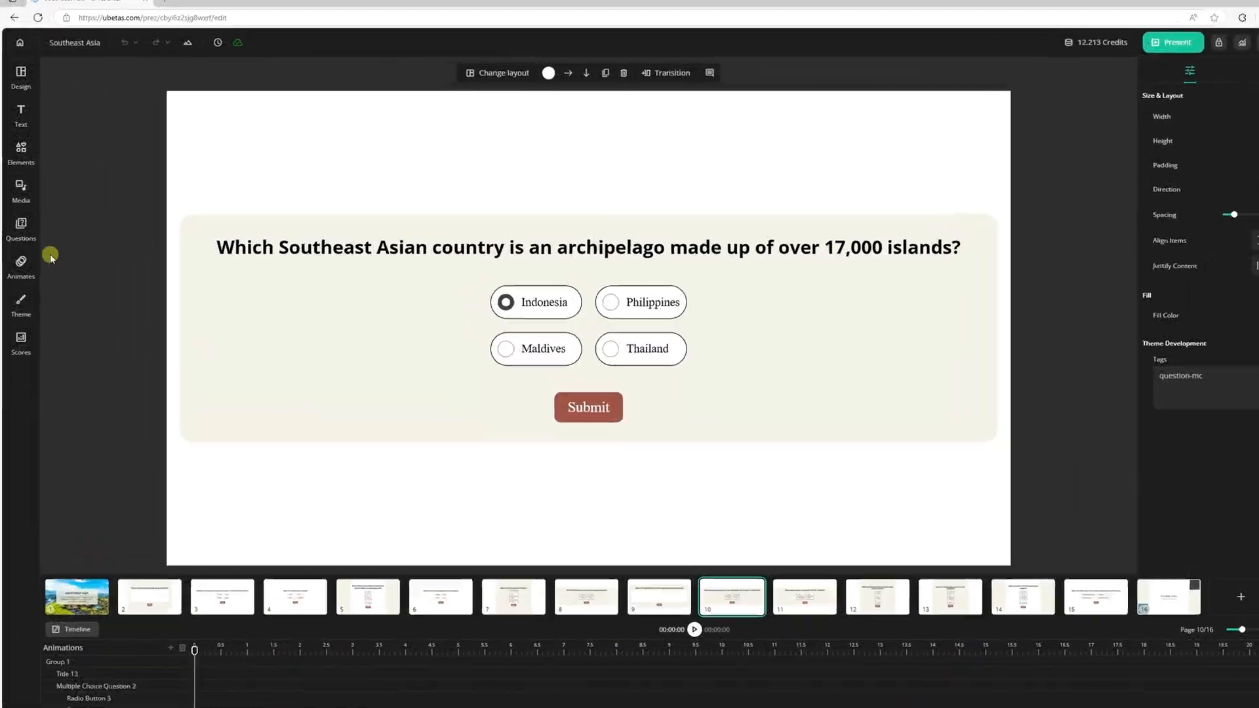
Step: Add a multiple choice question after slide 10 titled "Which of the following capital belongs to Southeast Asian countries?"
{"action": "left_click", "coordinate": [21, 220]}
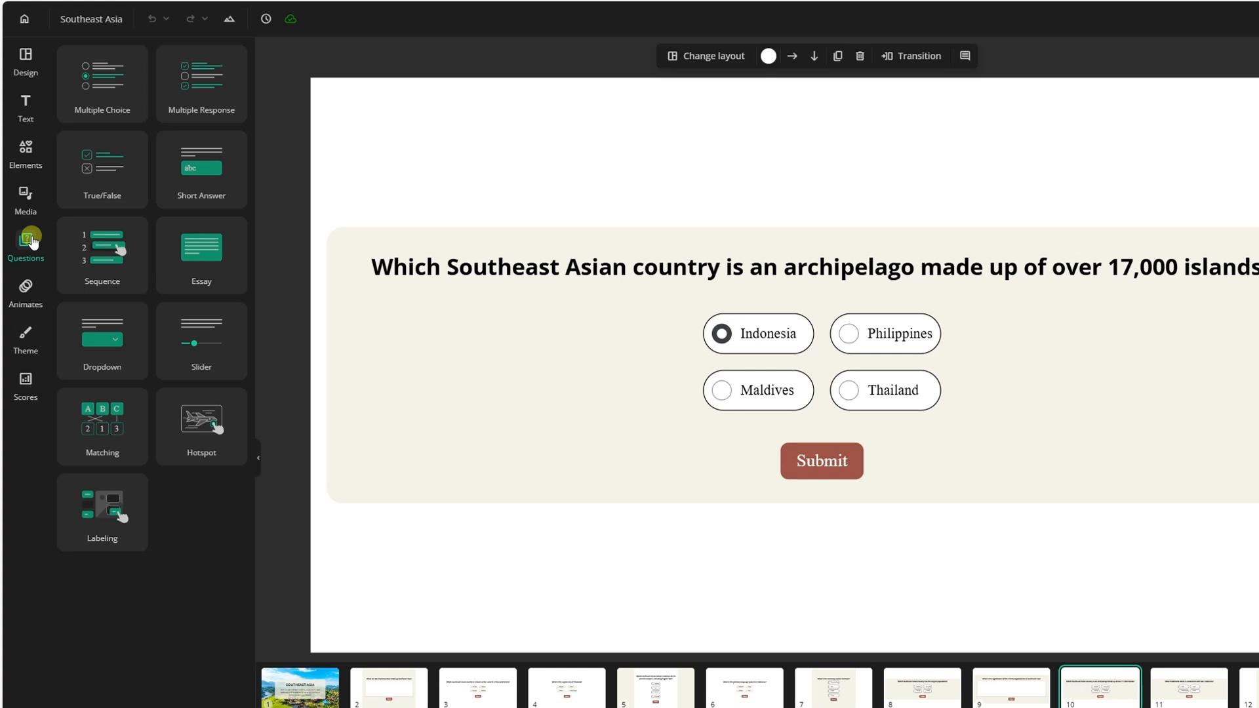
{"action": "left_click", "coordinate": [103, 107]}
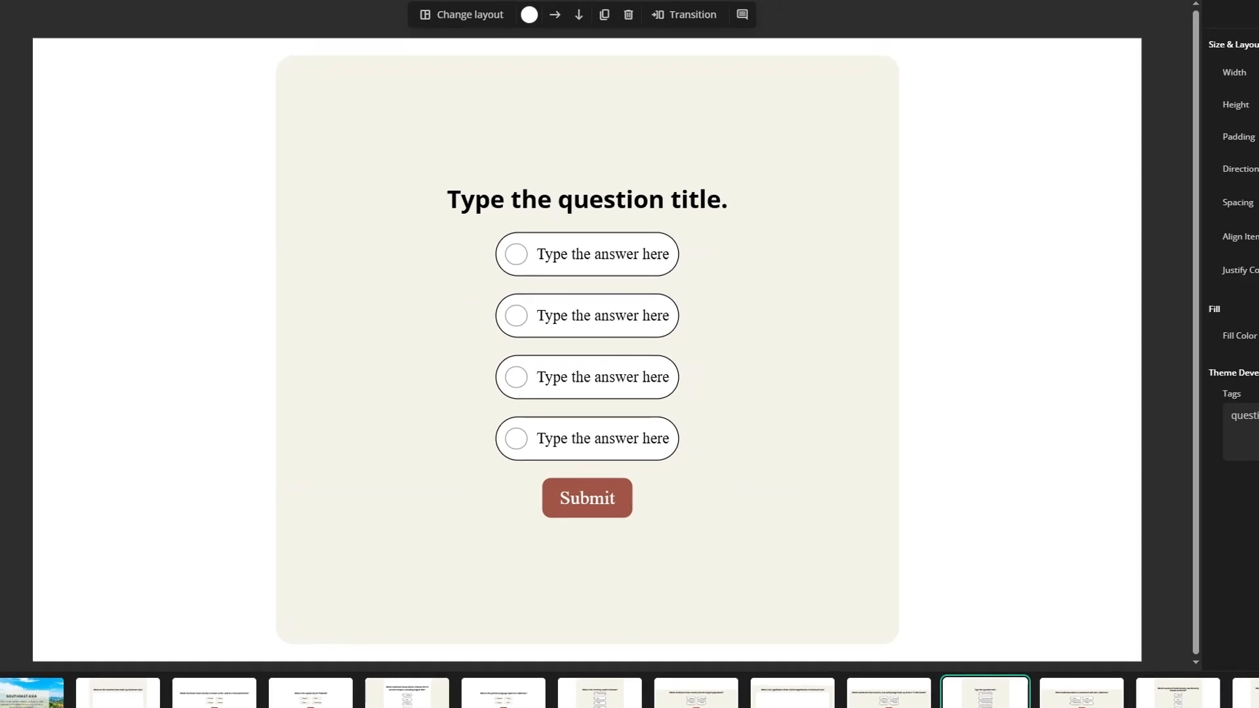
{"action": "left_click", "coordinate": [583, 199]}
{"action": "type", "text": "W"}
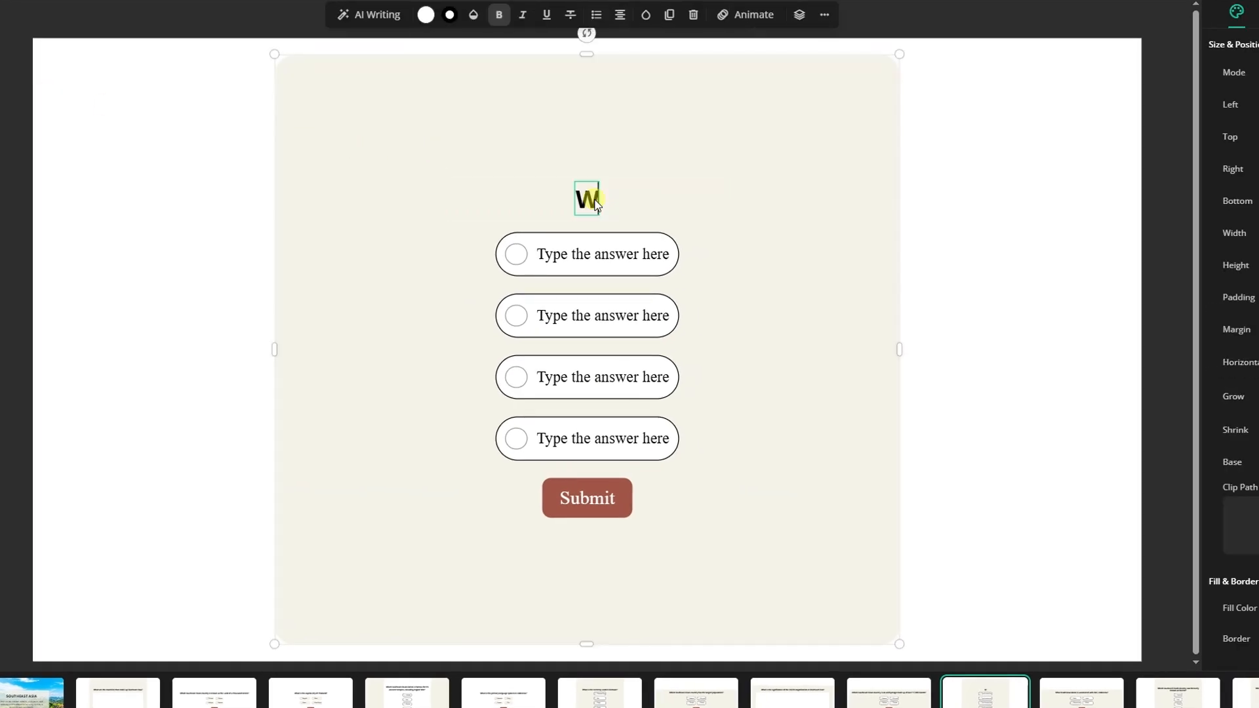
{"action": "type", "text": "hich of the following capital belo"}
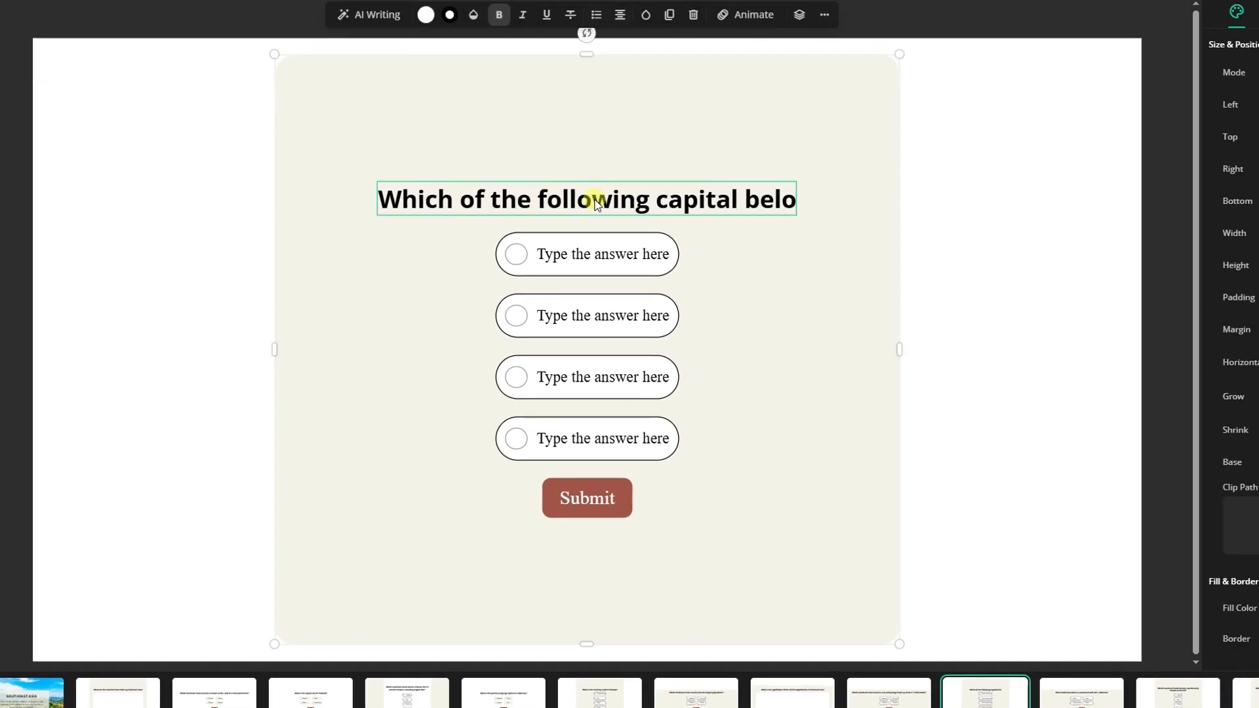
{"action": "type", "text": "ngs to Southeast Asian countries?"}
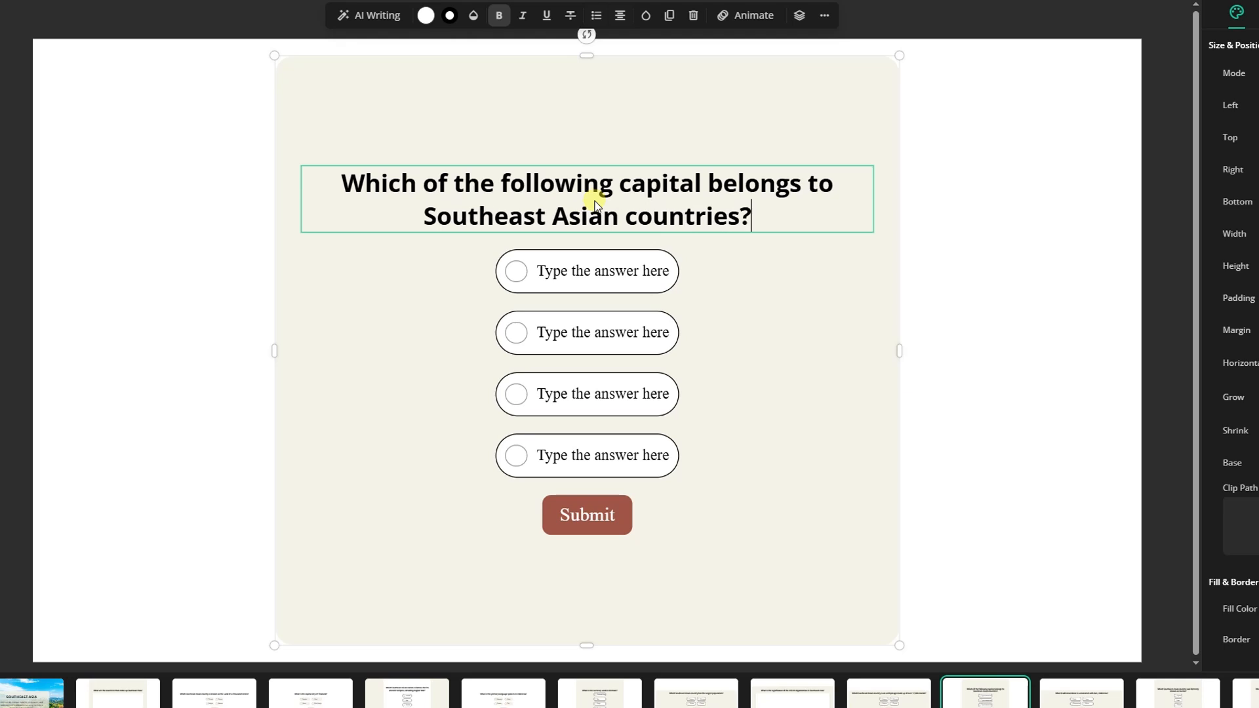
Step: Fill in the answer options Hanoi, Tokyo, Seoul and Ottawa, and mark Hanoi as the correct answer
{"action": "left_click", "coordinate": [599, 269]}
{"action": "left_click", "coordinate": [605, 274]}
{"action": "type", "text": "Hanoi"}
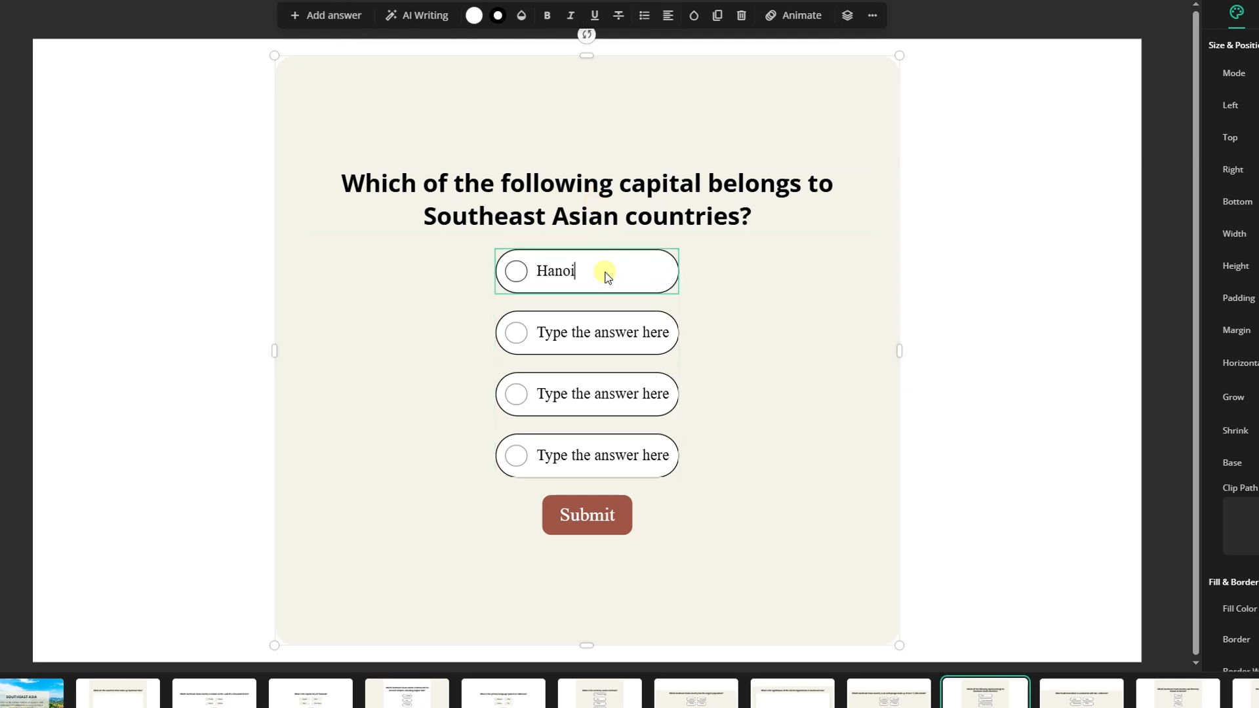
{"action": "left_click", "coordinate": [592, 331]}
{"action": "type", "text": "Tokyo"}
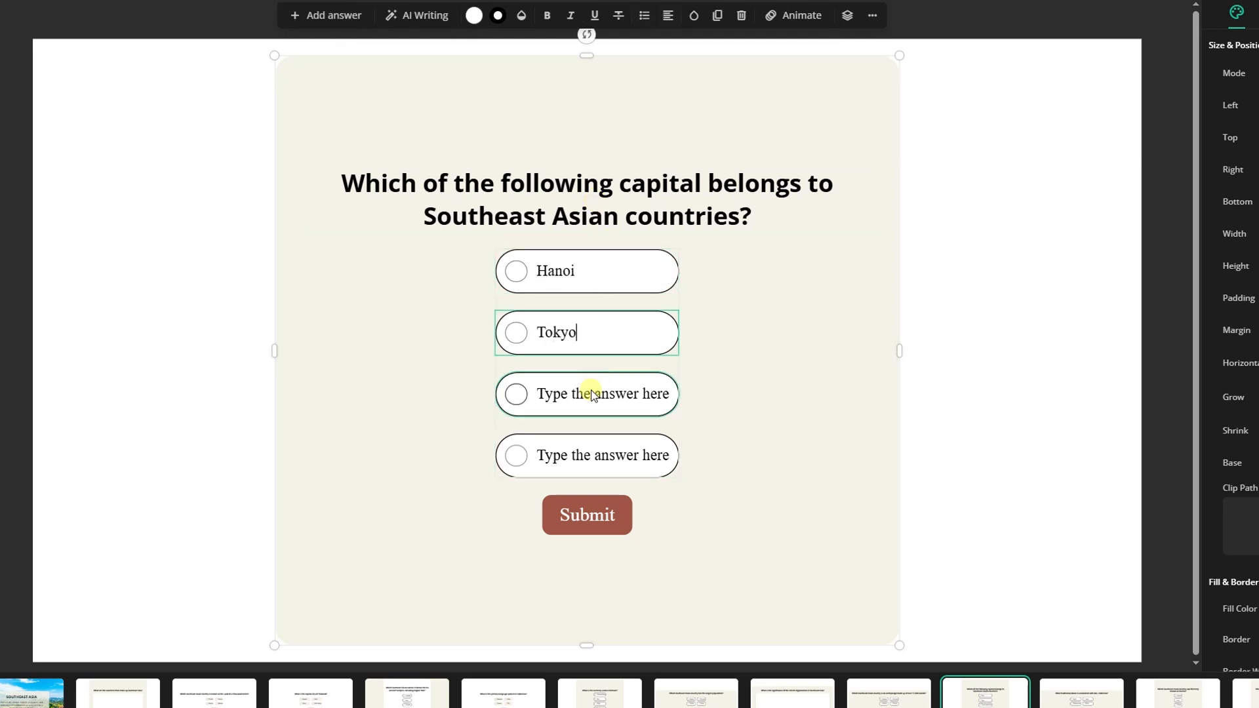
{"action": "left_click", "coordinate": [591, 391]}
{"action": "type", "text": "Seoul"}
{"action": "double_click", "coordinate": [583, 455]}
{"action": "type", "text": "Ottawa"}
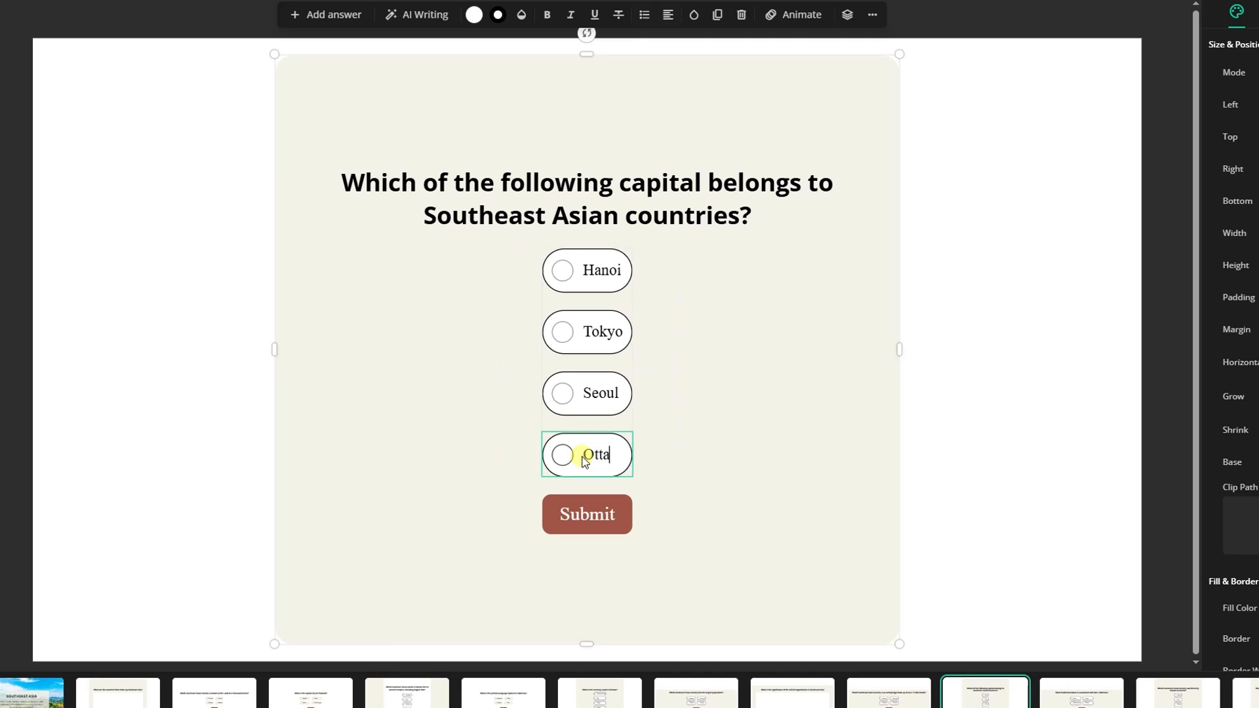
{"action": "left_click", "coordinate": [562, 273]}
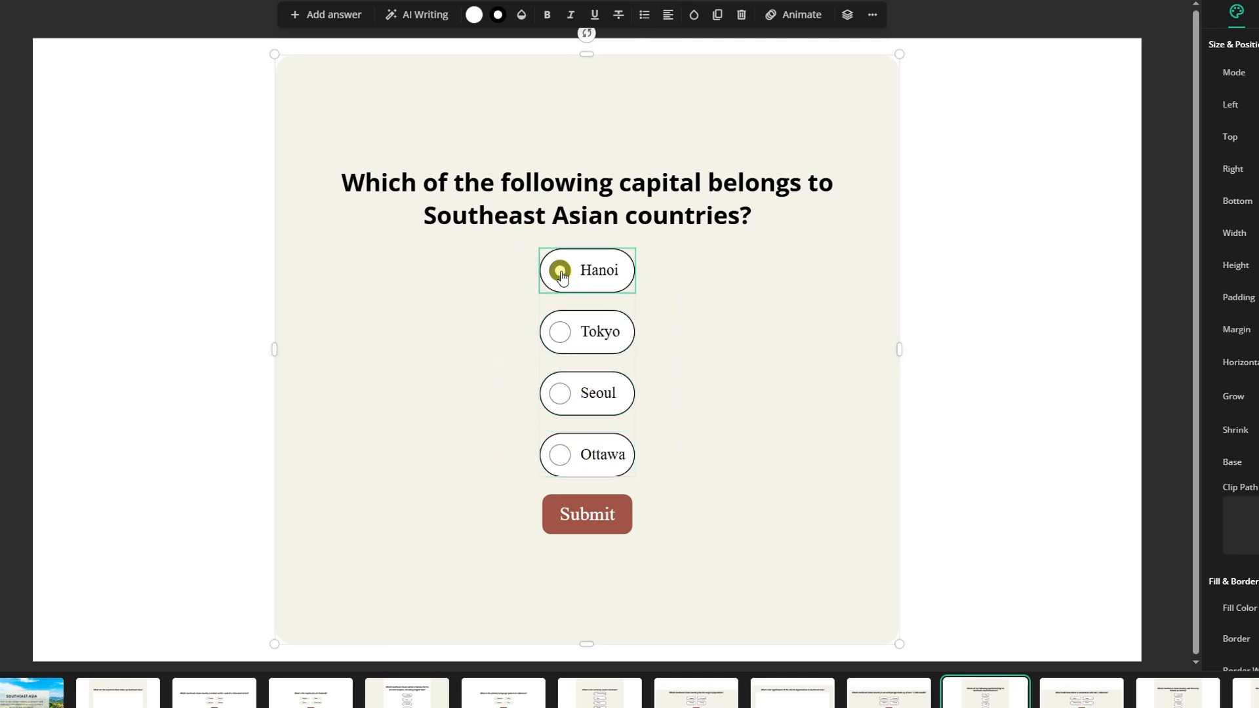
Step: Move the question block to the right half of the slide and place an image placeholder in the empty left half
{"action": "left_click", "coordinate": [756, 367]}
{"action": "left_click_drag", "start_coordinate": [753, 362], "coordinate": [970, 355]}
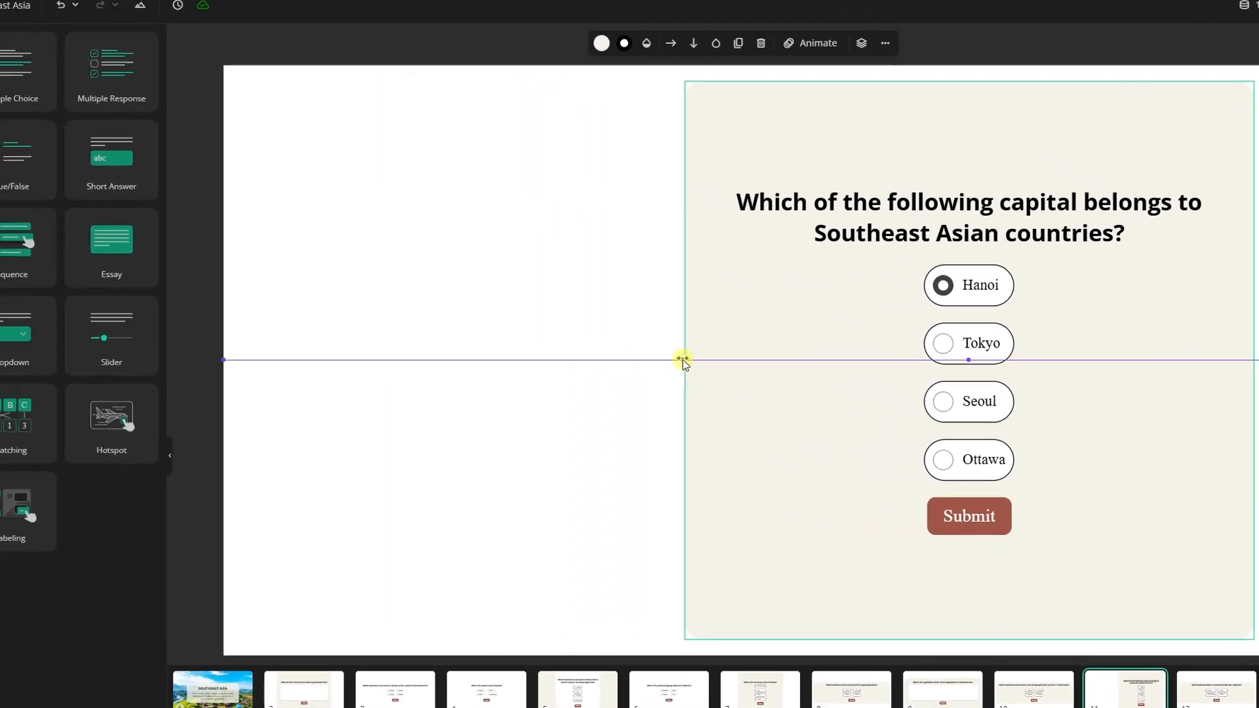
{"action": "left_click", "coordinate": [25, 196]}
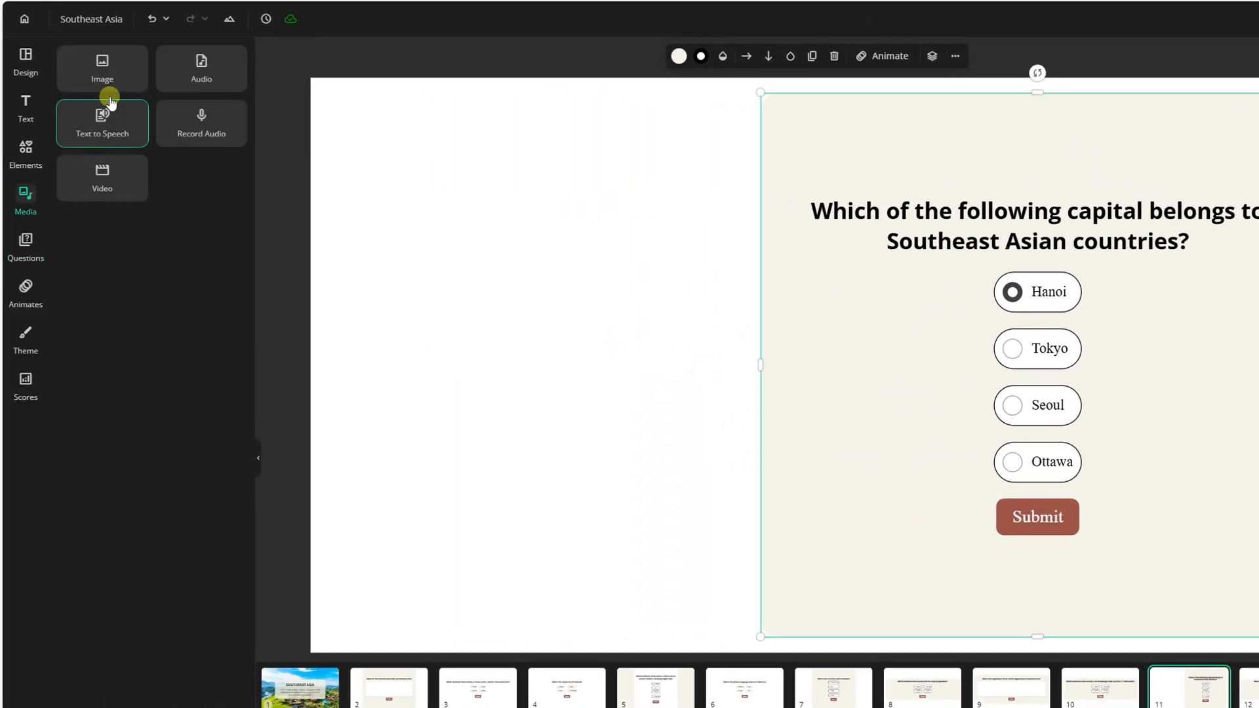
{"action": "left_click", "coordinate": [103, 67]}
{"action": "left_click_drag", "start_coordinate": [686, 257], "coordinate": [560, 256]}
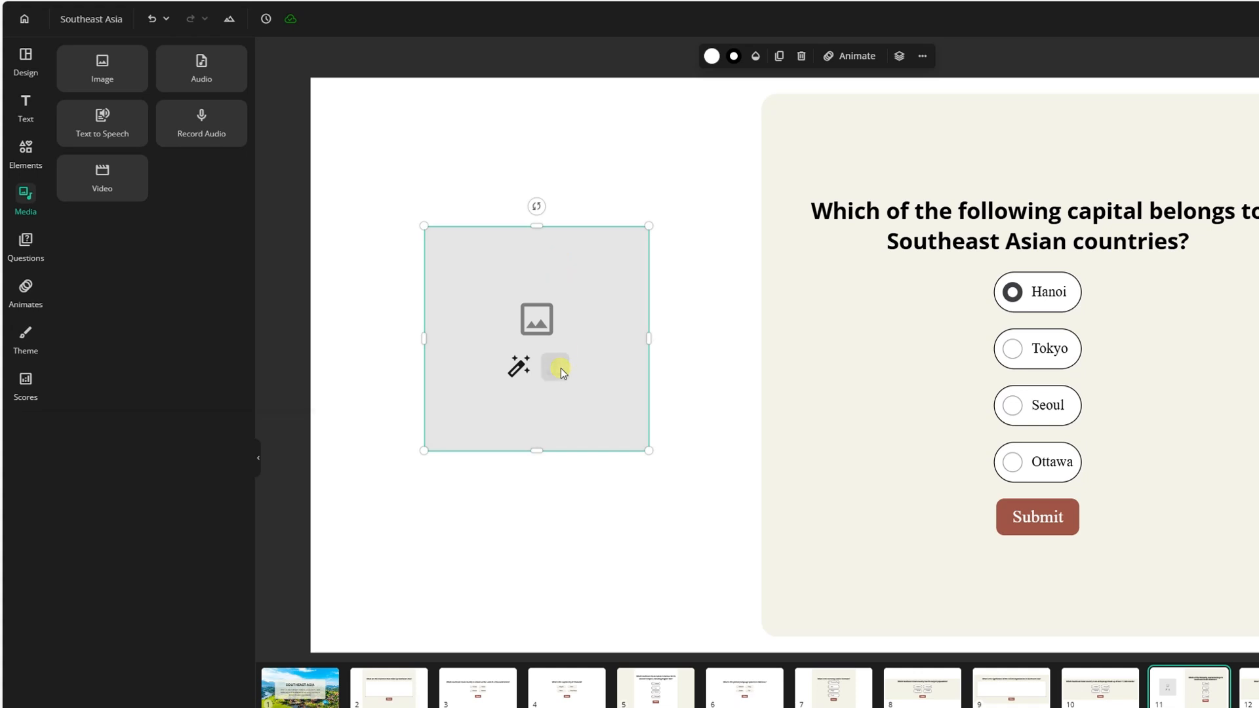
Step: Fill the placeholder with the ASEAN map image, then shrink it and position it in the left half of the slide
{"action": "left_click", "coordinate": [555, 366]}
{"action": "left_click", "coordinate": [664, 396]}
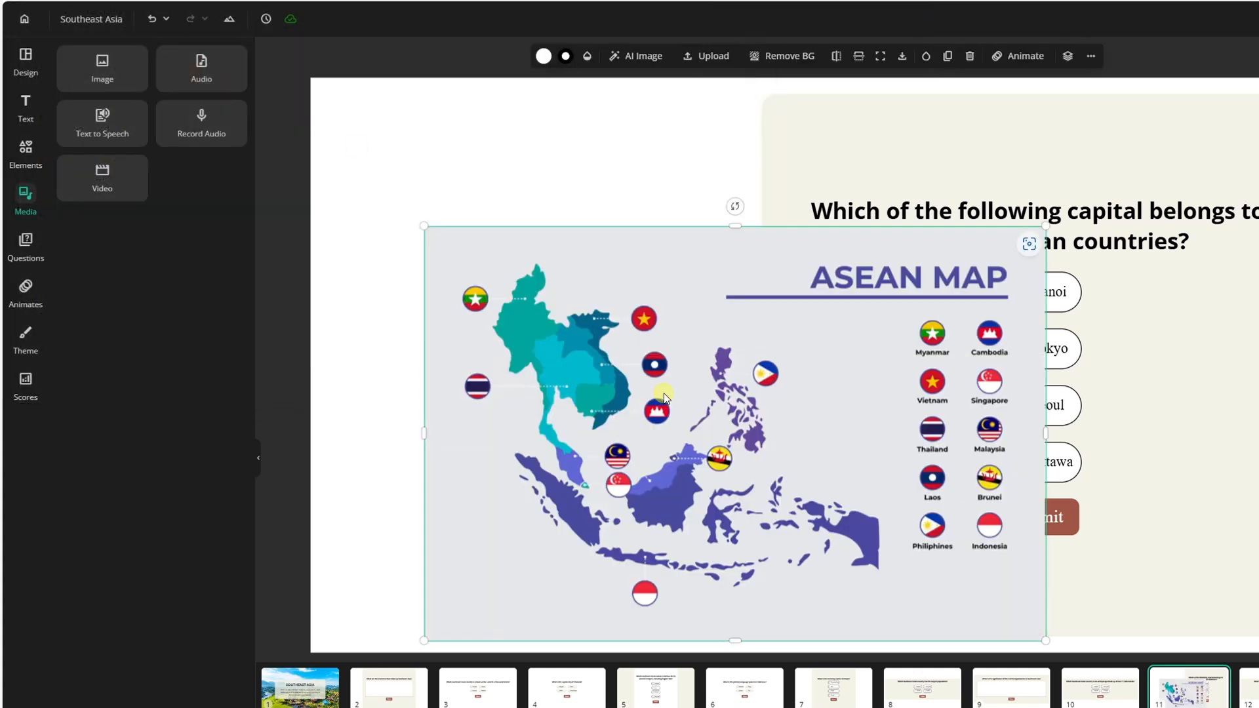
{"action": "left_click_drag", "start_coordinate": [978, 130], "coordinate": [587, 289]}
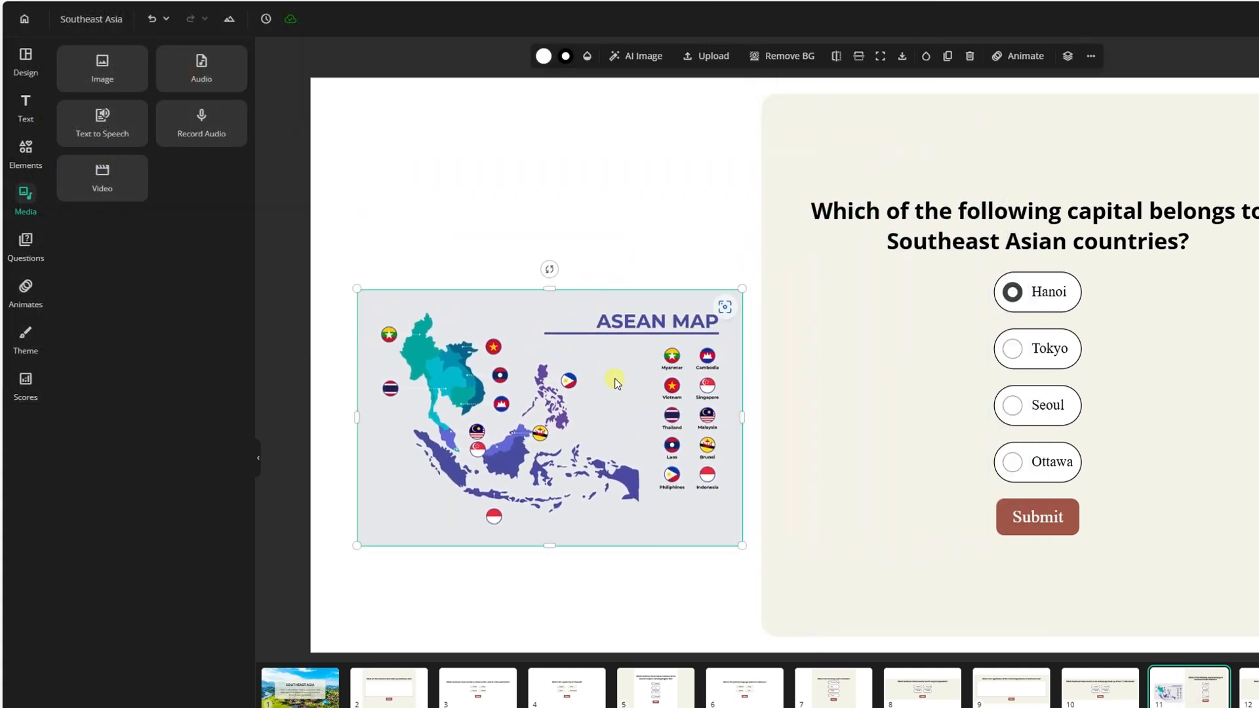
{"action": "left_click_drag", "start_coordinate": [617, 387], "coordinate": [610, 317]}
{"action": "left_click", "coordinate": [657, 524]}
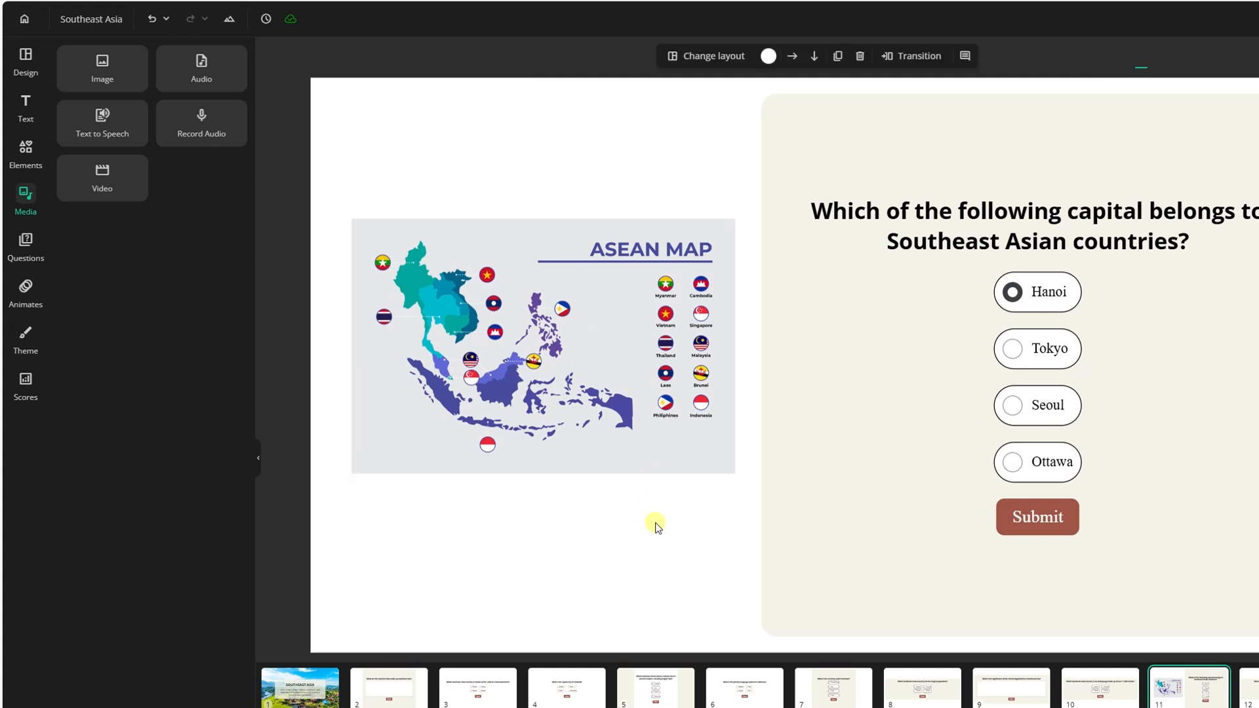
Step: Add a hotspot question titled "Spot the flags of Southeast Asian countries" and enter the image prompt "flags of countries including southeast asian countries"
{"action": "left_click", "coordinate": [38, 246]}
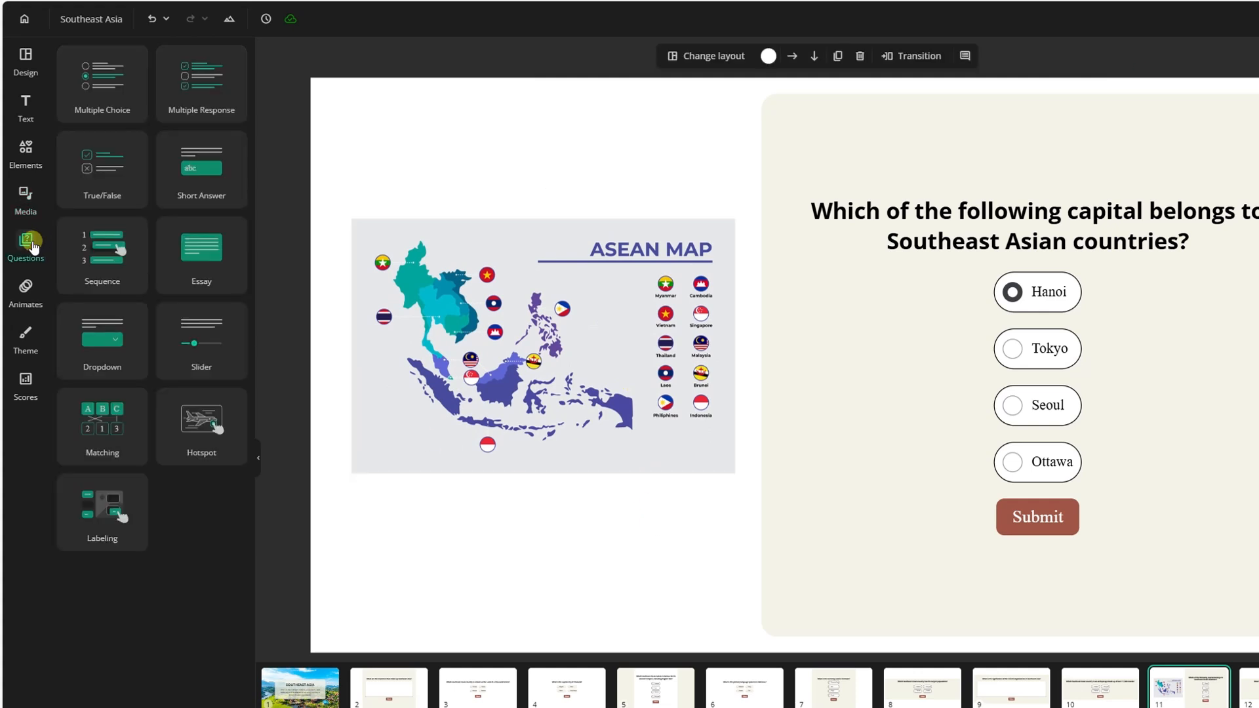
{"action": "left_click", "coordinate": [195, 427]}
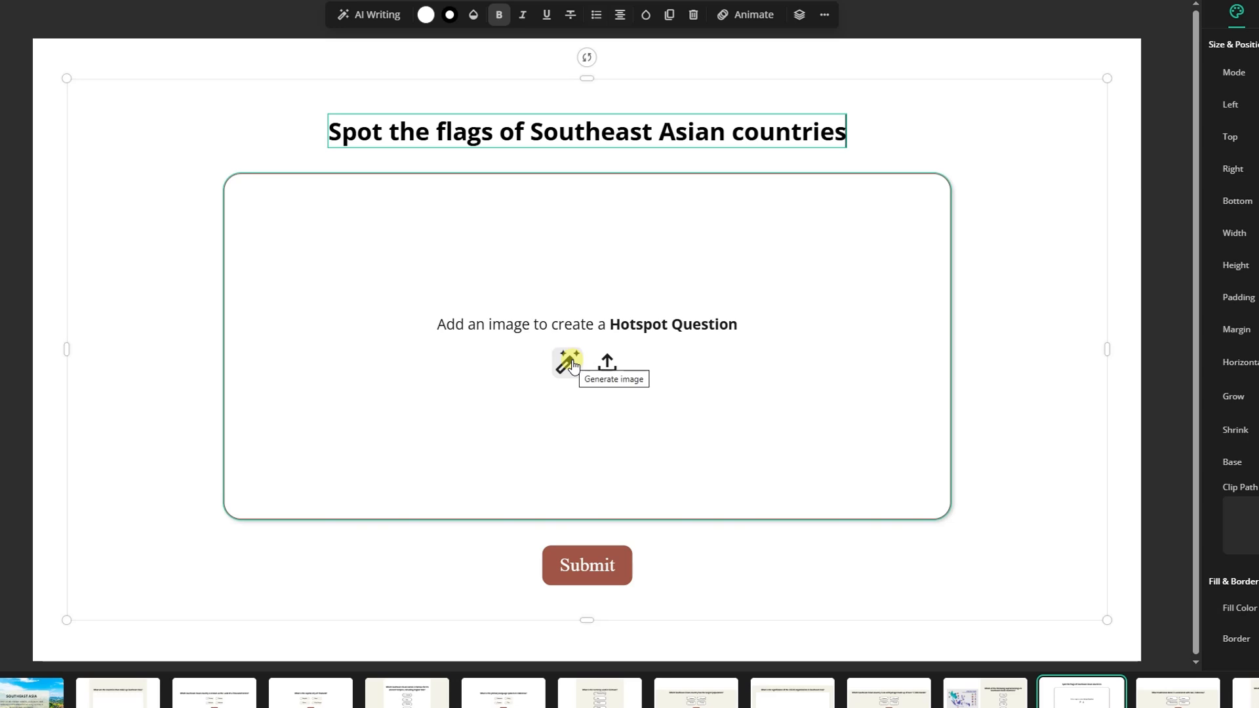
{"action": "left_click", "coordinate": [568, 362]}
{"action": "type", "text": "flags of countries"}
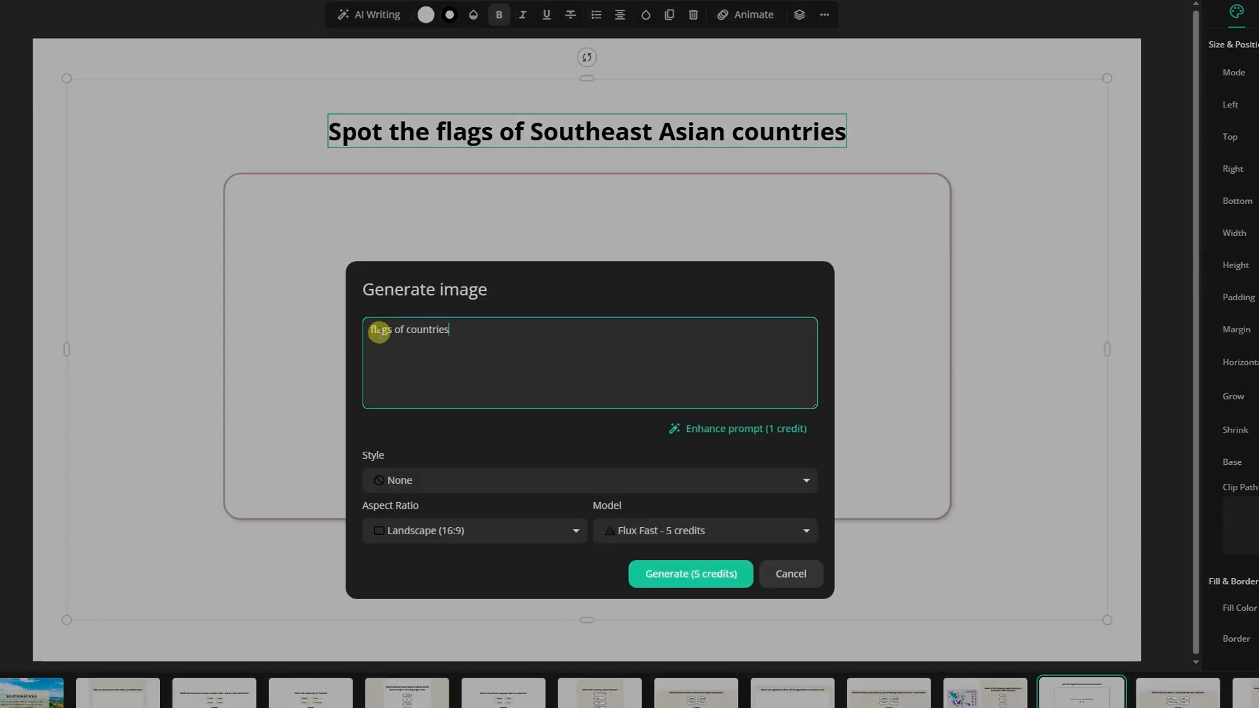
{"action": "type", "text": " including southeast asian countries"}
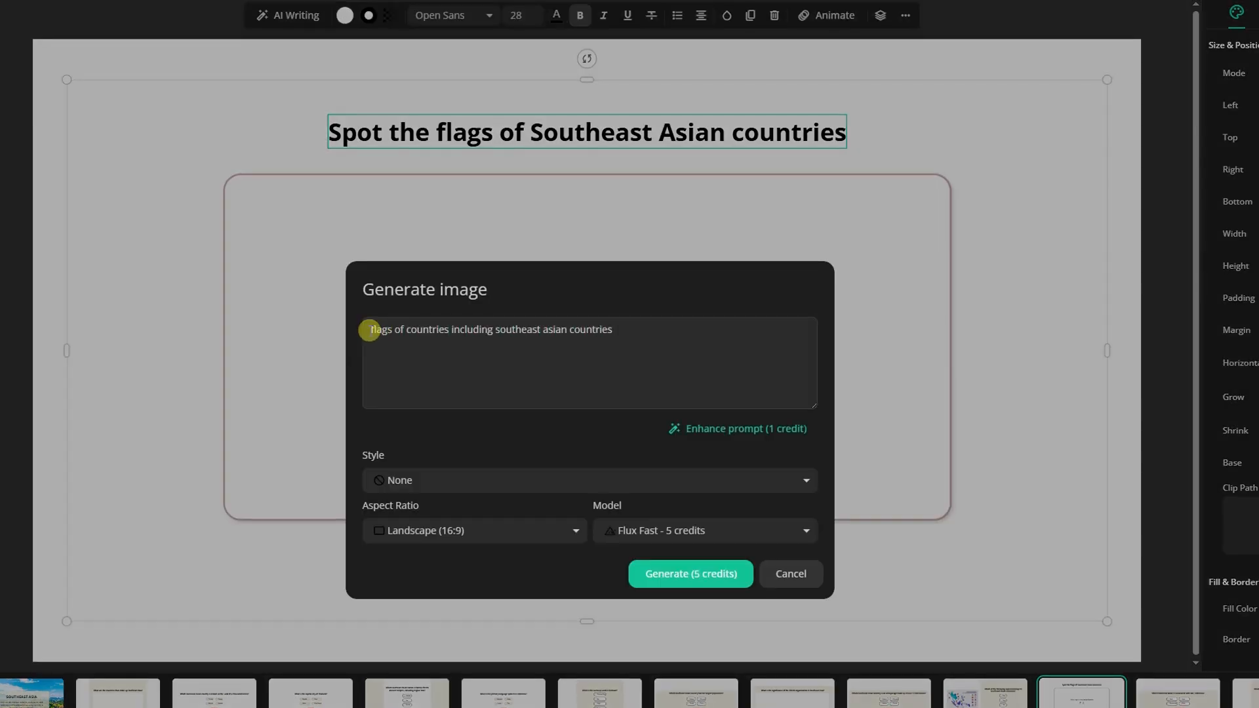
Step: Generate the hotspot image in Anime style with the Landscape (16:9) aspect ratio and the Flux Fast model
{"action": "left_click", "coordinate": [441, 479]}
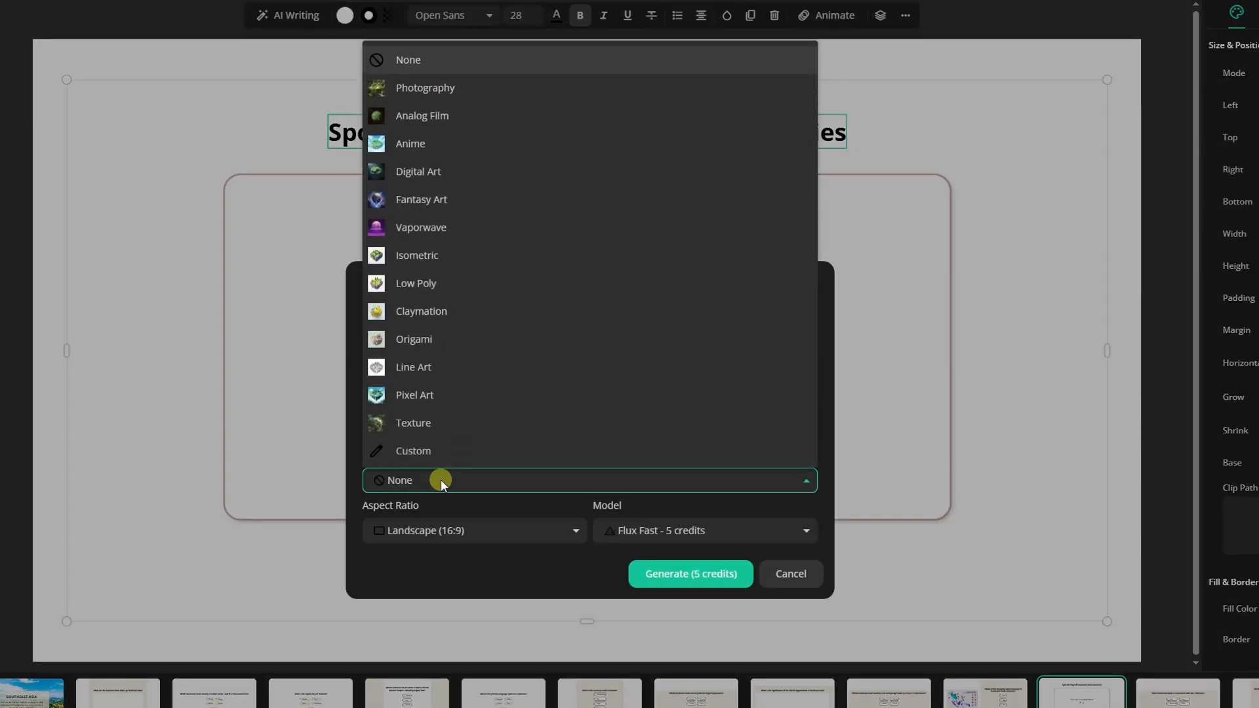
{"action": "left_click", "coordinate": [470, 143]}
{"action": "left_click", "coordinate": [491, 567]}
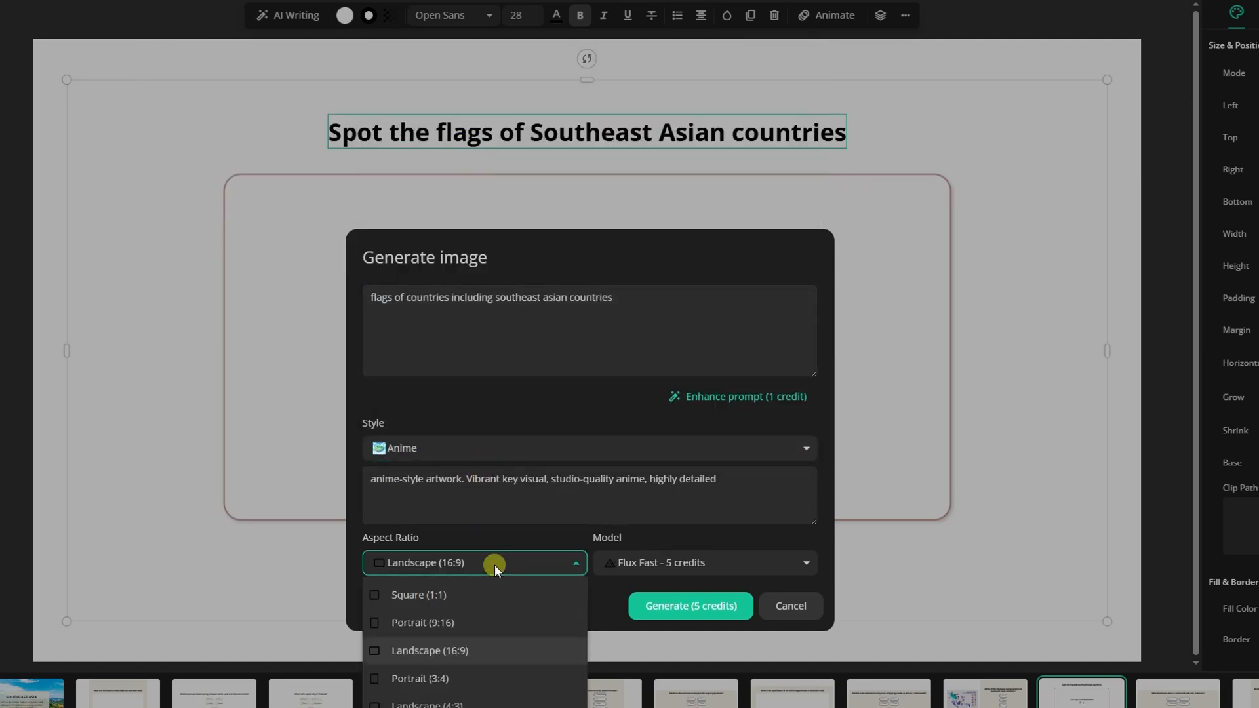
{"action": "left_click", "coordinate": [668, 564]}
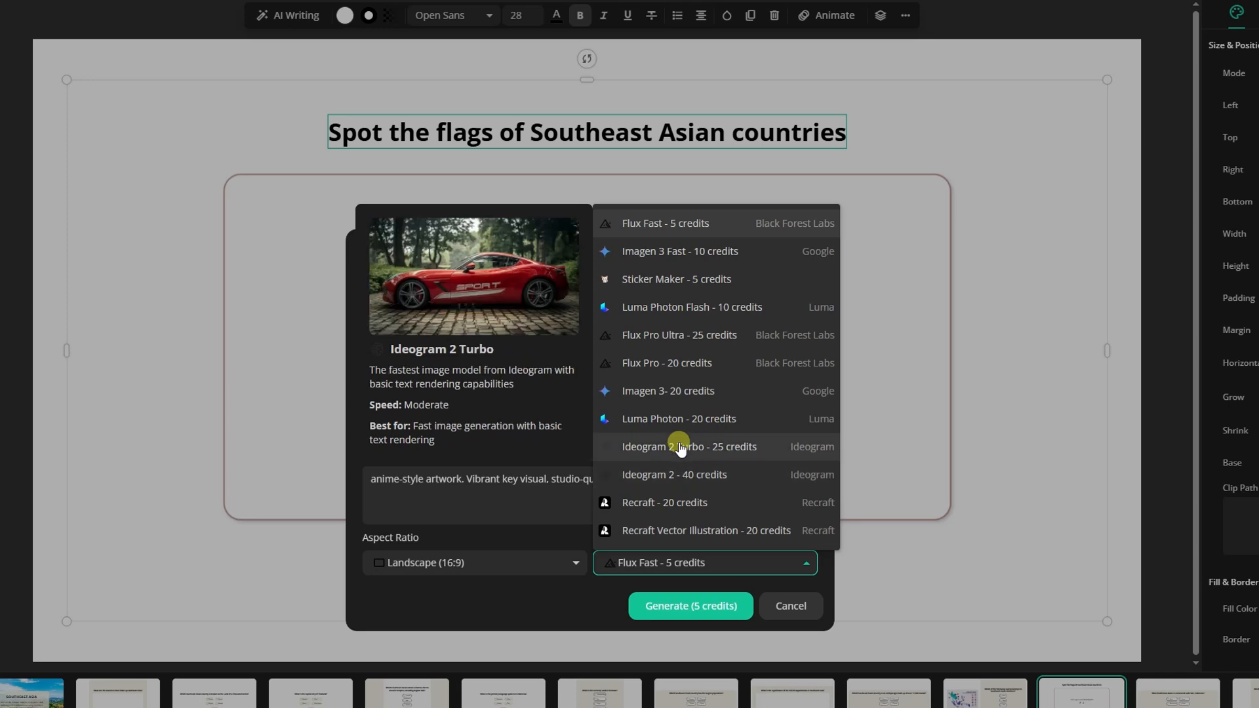
{"action": "left_click", "coordinate": [607, 602]}
{"action": "left_click", "coordinate": [666, 614]}
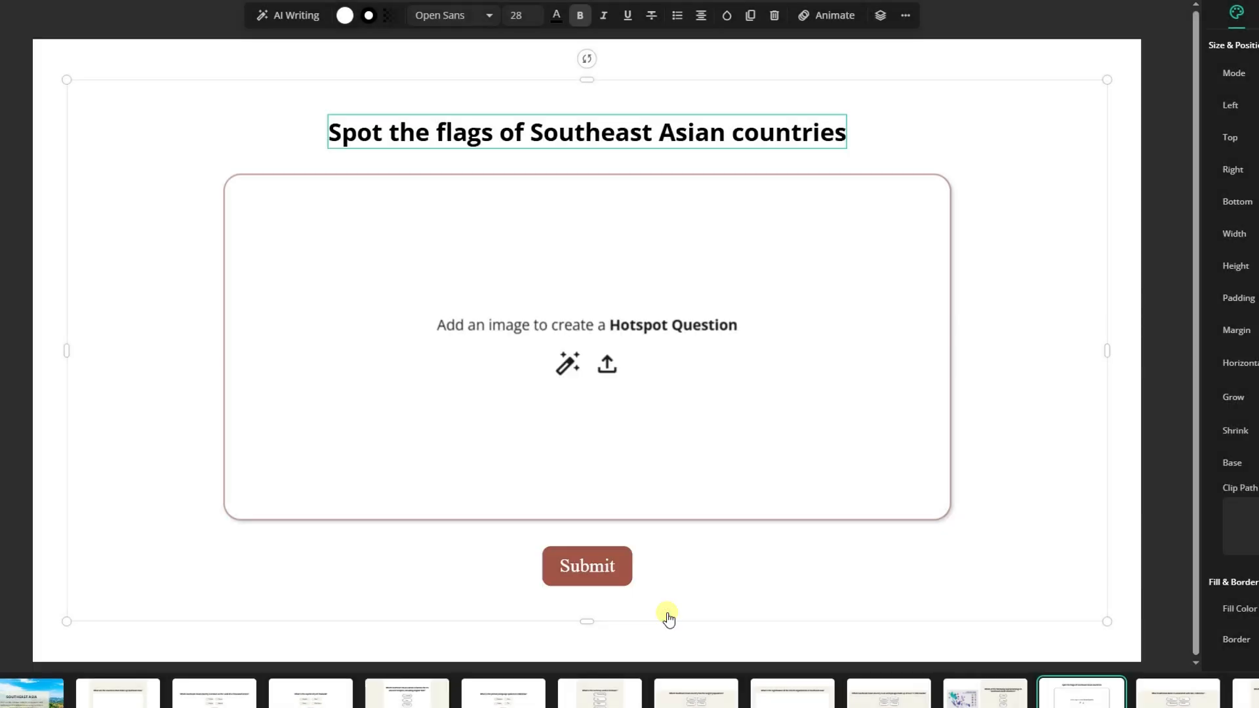
Step: Draw a rectangular hotspot over the Indonesia flag and place copies of it over the Myanmar and Laos flags
{"action": "left_click", "coordinate": [335, 193]}
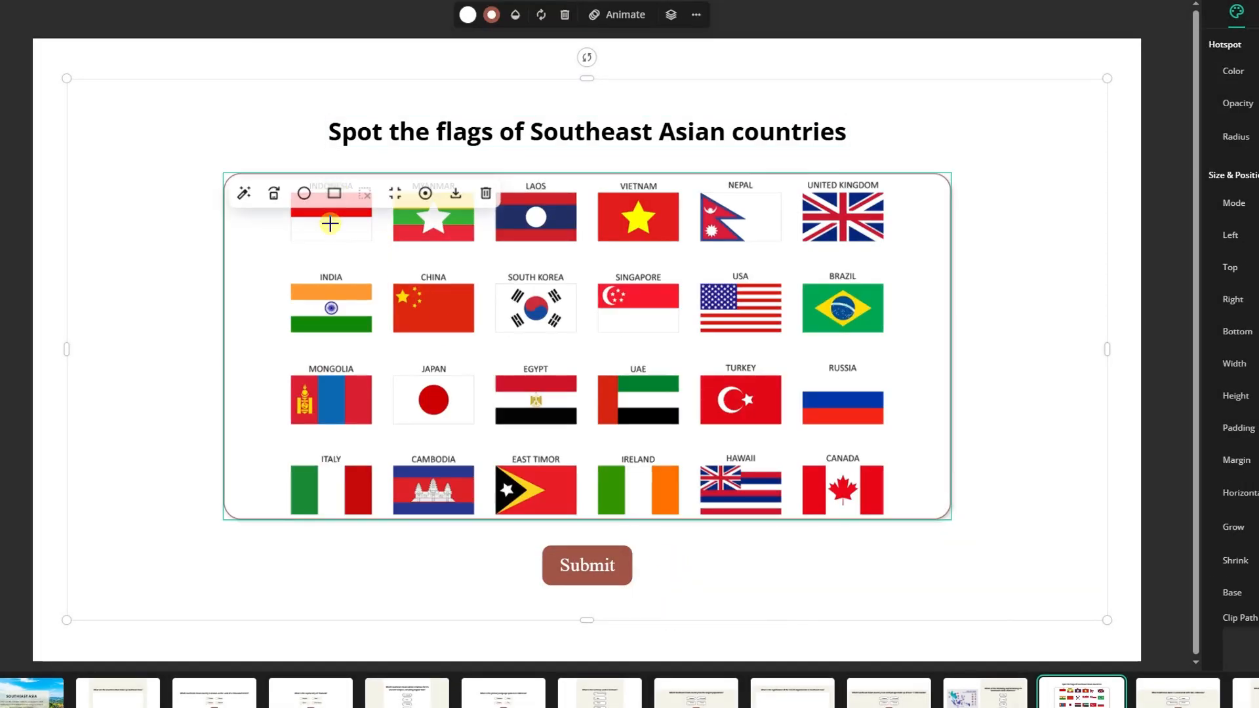
{"action": "mouse_move", "coordinate": [278, 179]}
{"action": "left_mouse_down"}
{"action": "mouse_move", "coordinate": [385, 266]}
{"action": "mouse_move", "coordinate": [374, 231]}
{"action": "left_mouse_up"}
{"action": "left_click_drag", "start_coordinate": [277, 223], "coordinate": [289, 224]}
{"action": "left_click_drag", "start_coordinate": [330, 264], "coordinate": [455, 239]}
{"action": "left_click", "coordinate": [352, 249]}
{"action": "left_click", "coordinate": [355, 237]}
{"action": "left_click", "coordinate": [353, 225]}
{"action": "left_click_drag", "start_coordinate": [353, 226], "coordinate": [549, 225], "text": "ctrl"}
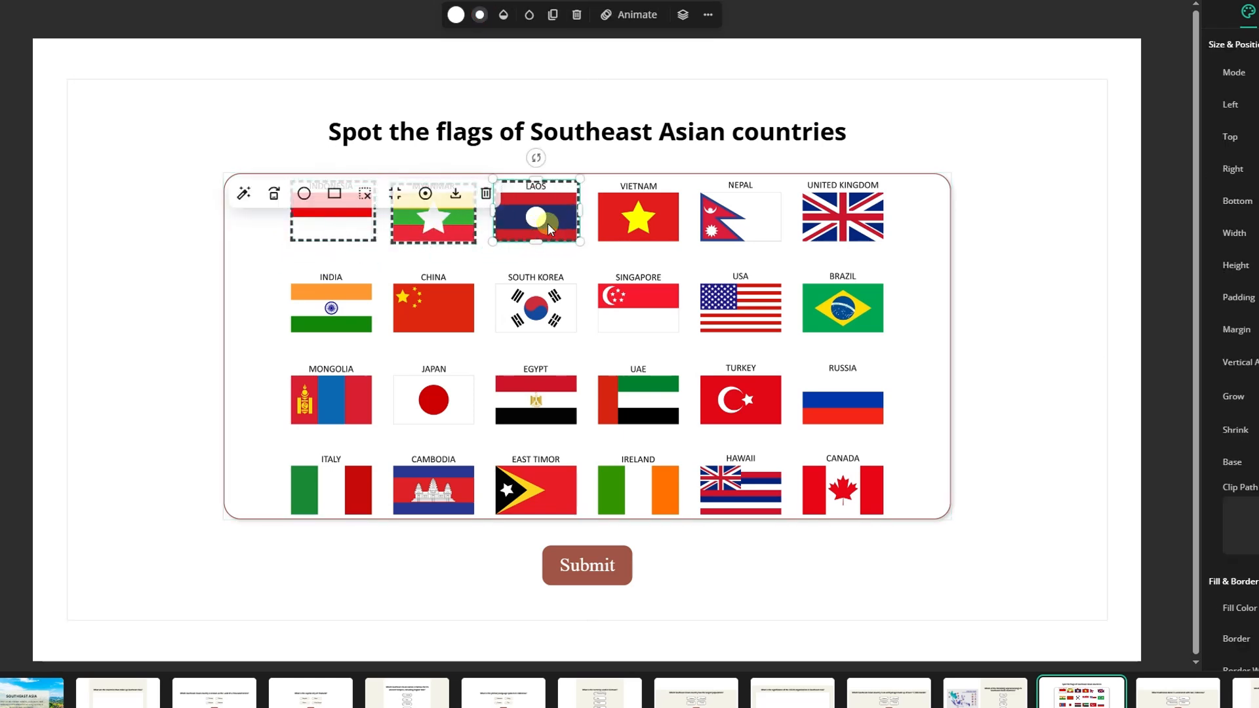
Step: Place further hotspot copies over the Vietnam, Singapore, Cambodia and East Timor flags
{"action": "left_click", "coordinate": [353, 225]}
{"action": "left_click_drag", "start_coordinate": [353, 226], "coordinate": [656, 223], "text": "ctrl"}
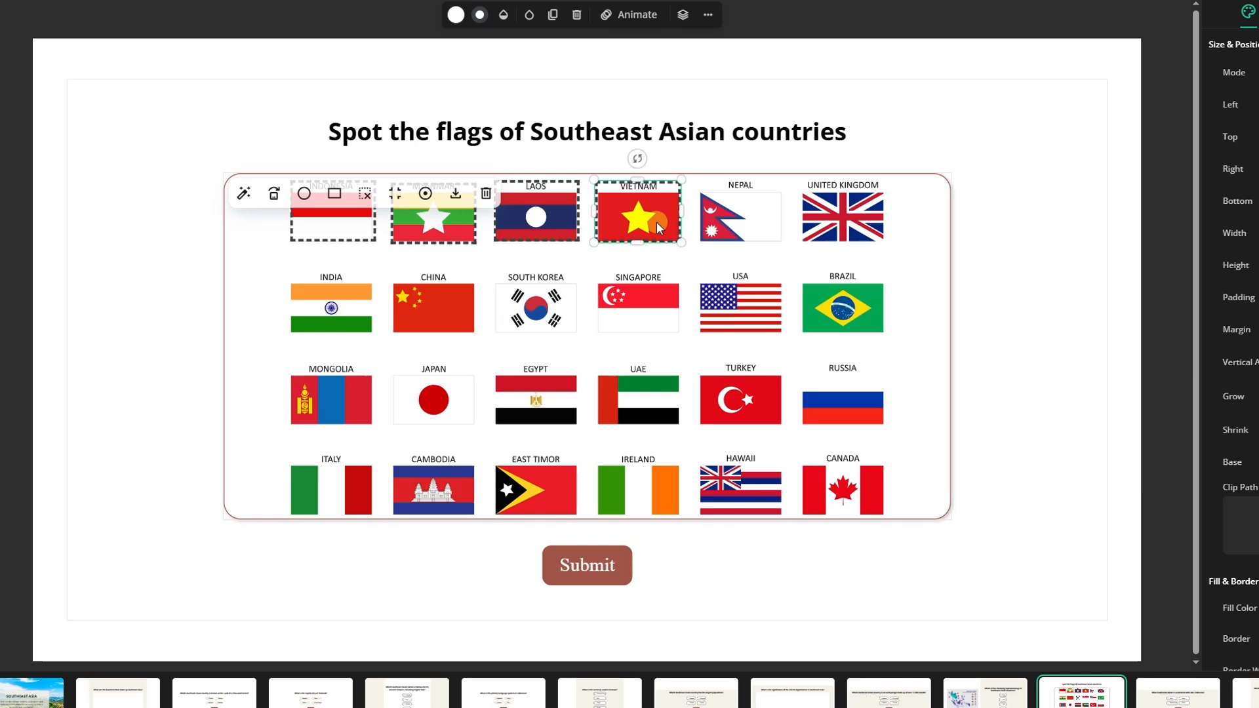
{"action": "left_click", "coordinate": [353, 226]}
{"action": "left_click_drag", "start_coordinate": [353, 226], "coordinate": [650, 306], "text": "ctrl"}
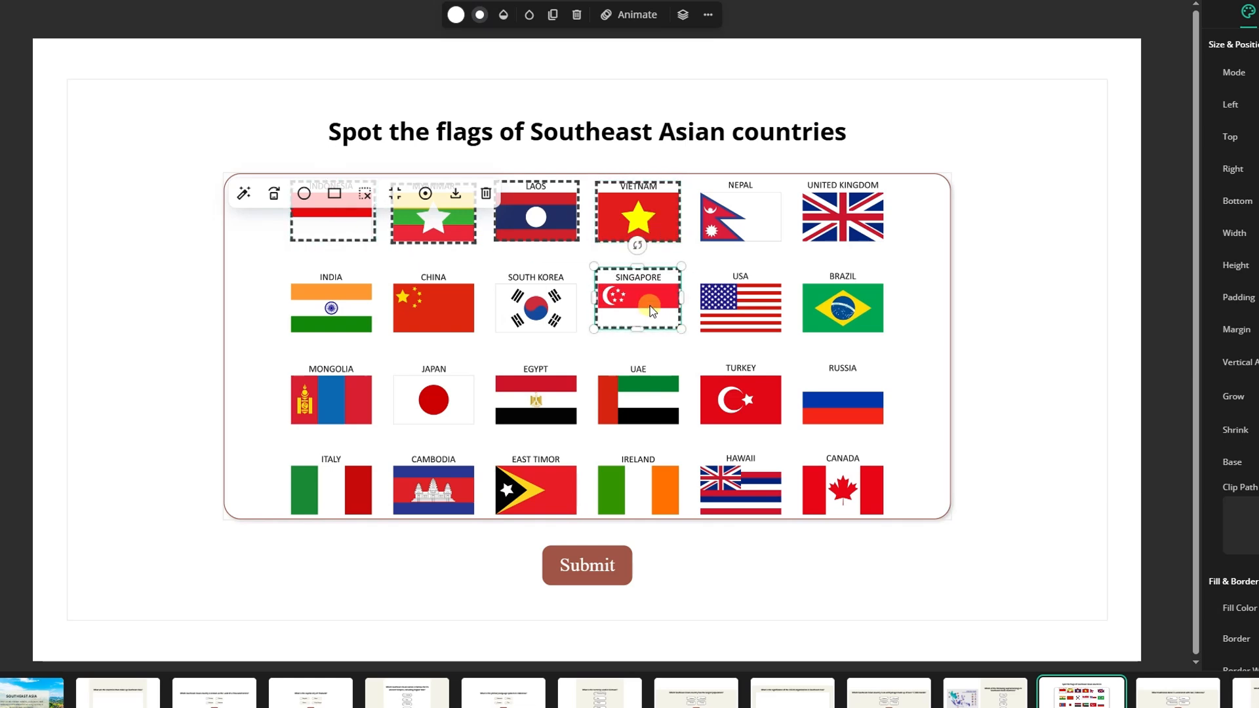
{"action": "left_click", "coordinate": [354, 225]}
{"action": "left_click_drag", "start_coordinate": [355, 225], "coordinate": [526, 491], "text": "ctrl"}
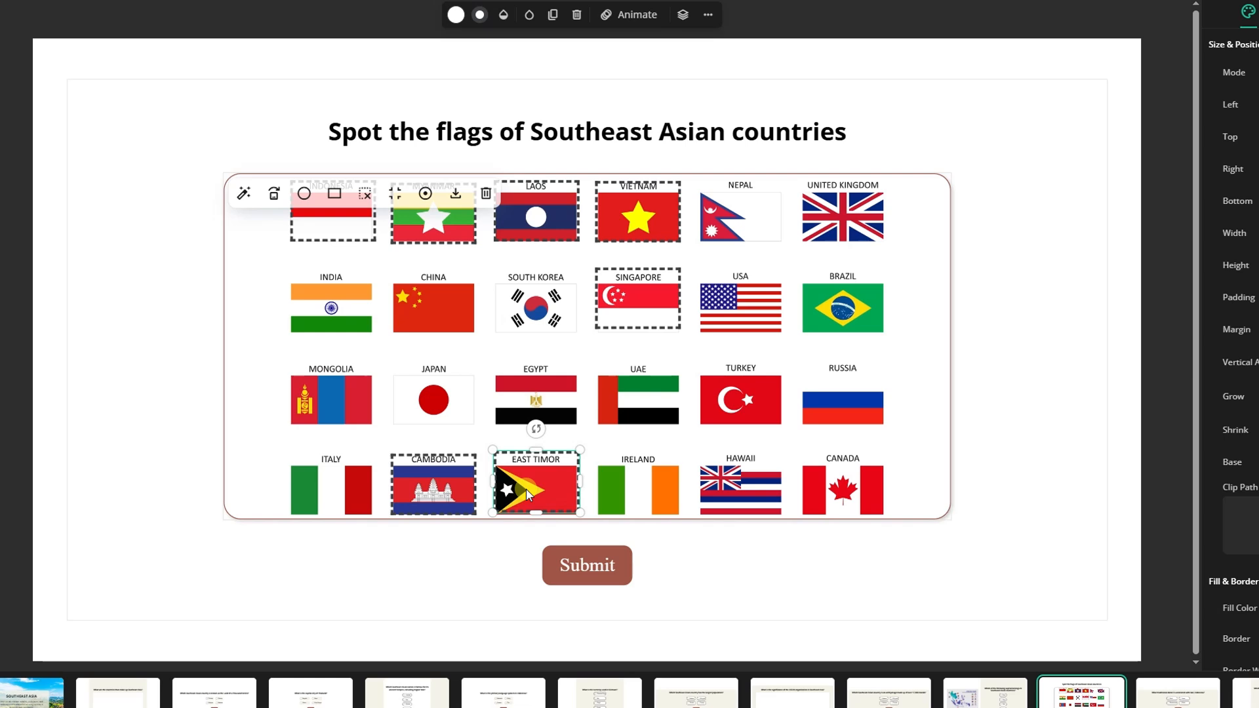
{"action": "left_click", "coordinate": [813, 548]}
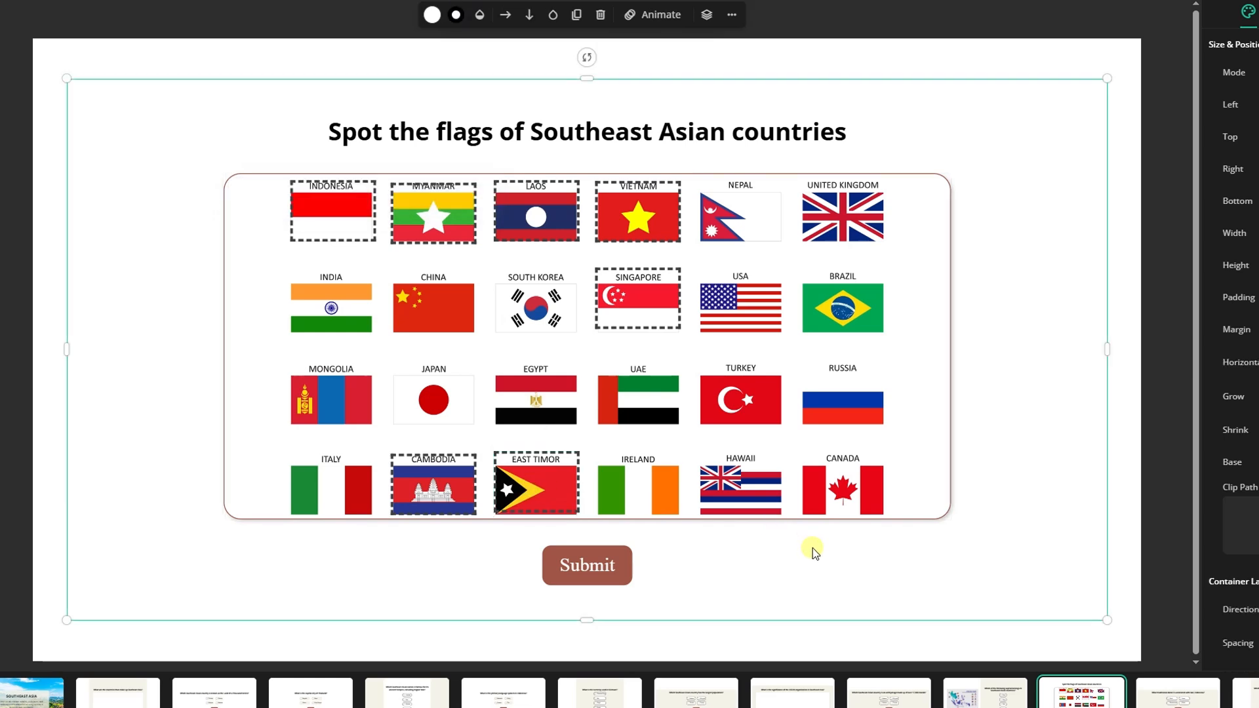
Step: Set the hotspot question's score to 10 points
{"action": "left_click", "coordinate": [754, 174]}
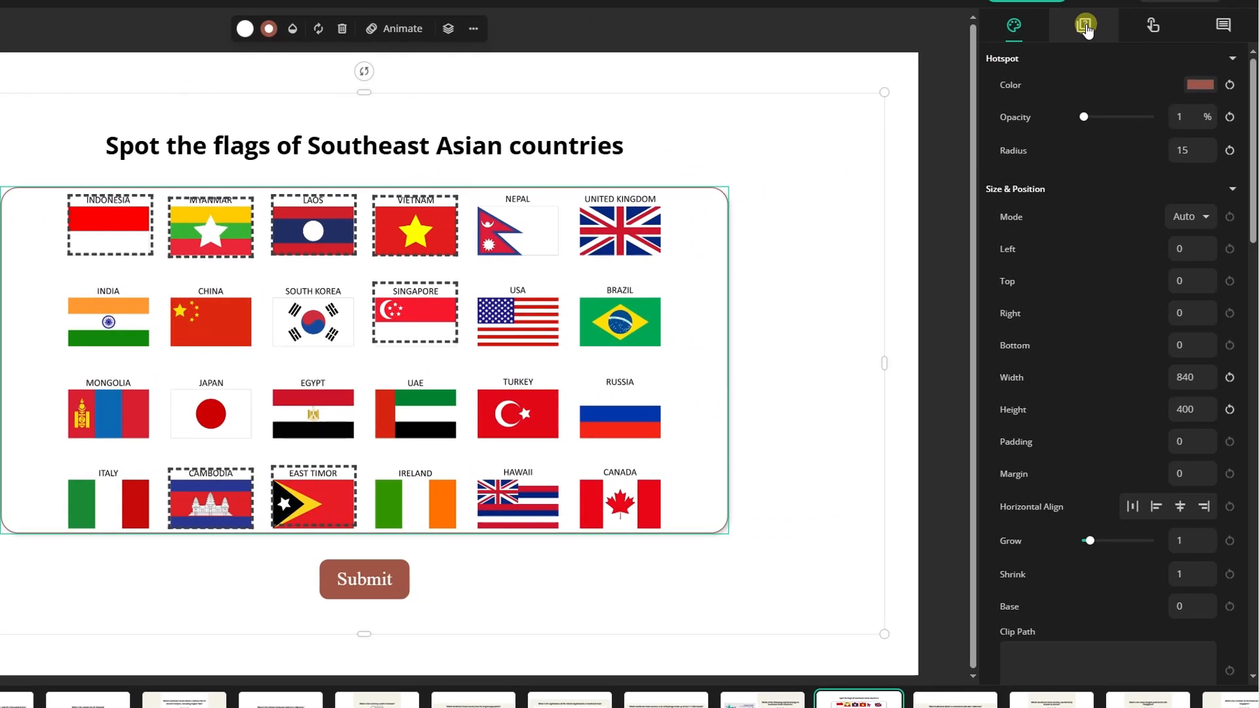
{"action": "left_click", "coordinate": [1085, 26]}
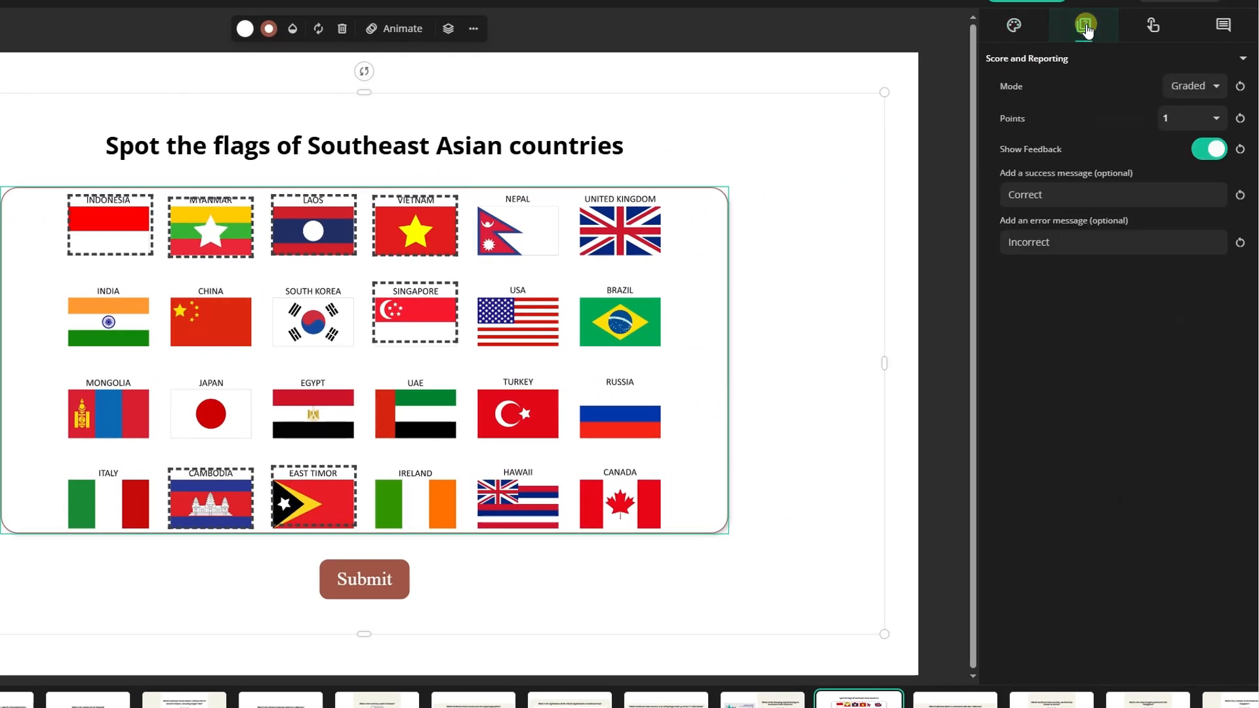
{"action": "left_click", "coordinate": [1174, 120]}
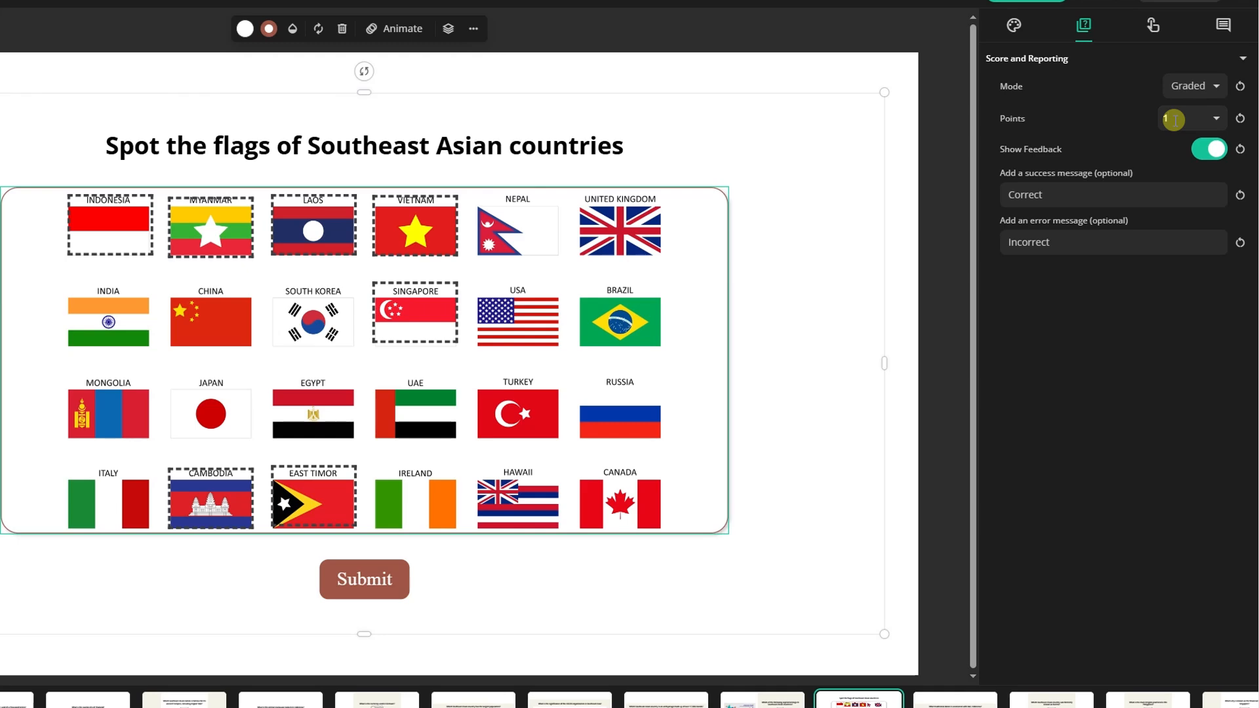
{"action": "type", "text": "0"}
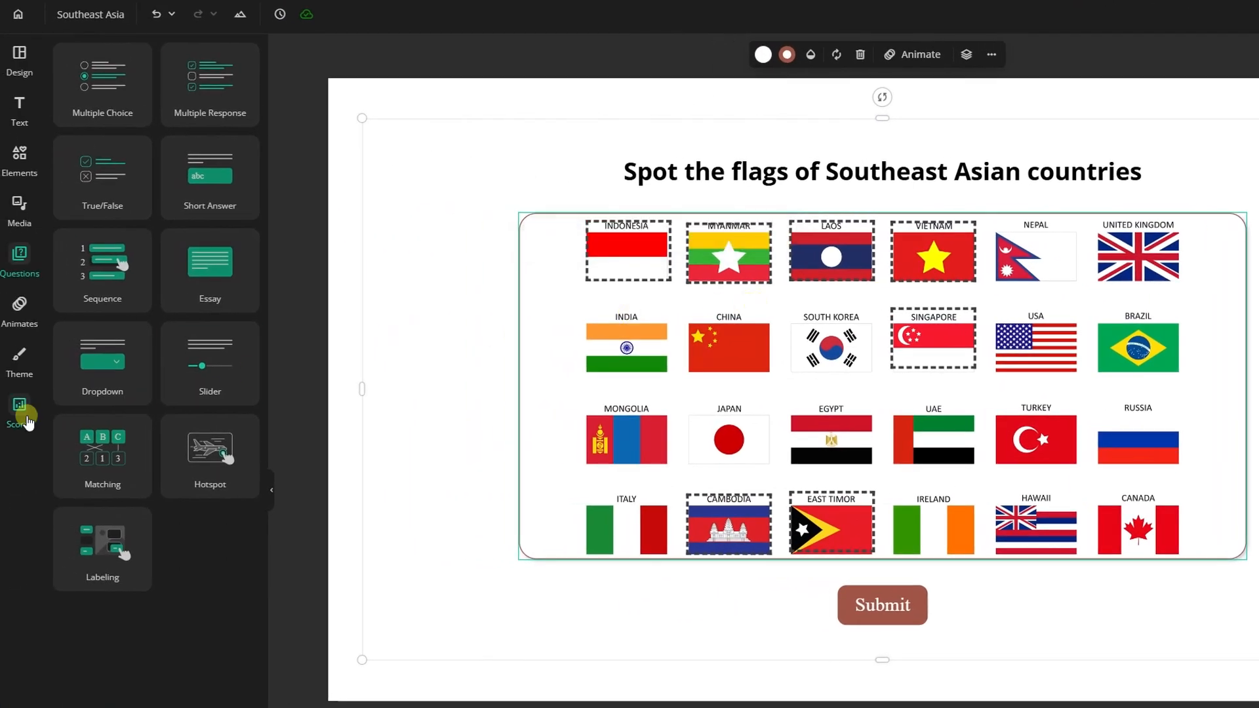
Step: Set the quiz's completion condition to Score and its success condition to a score of 50%
{"action": "left_click", "coordinate": [19, 407]}
{"action": "left_click", "coordinate": [219, 128]}
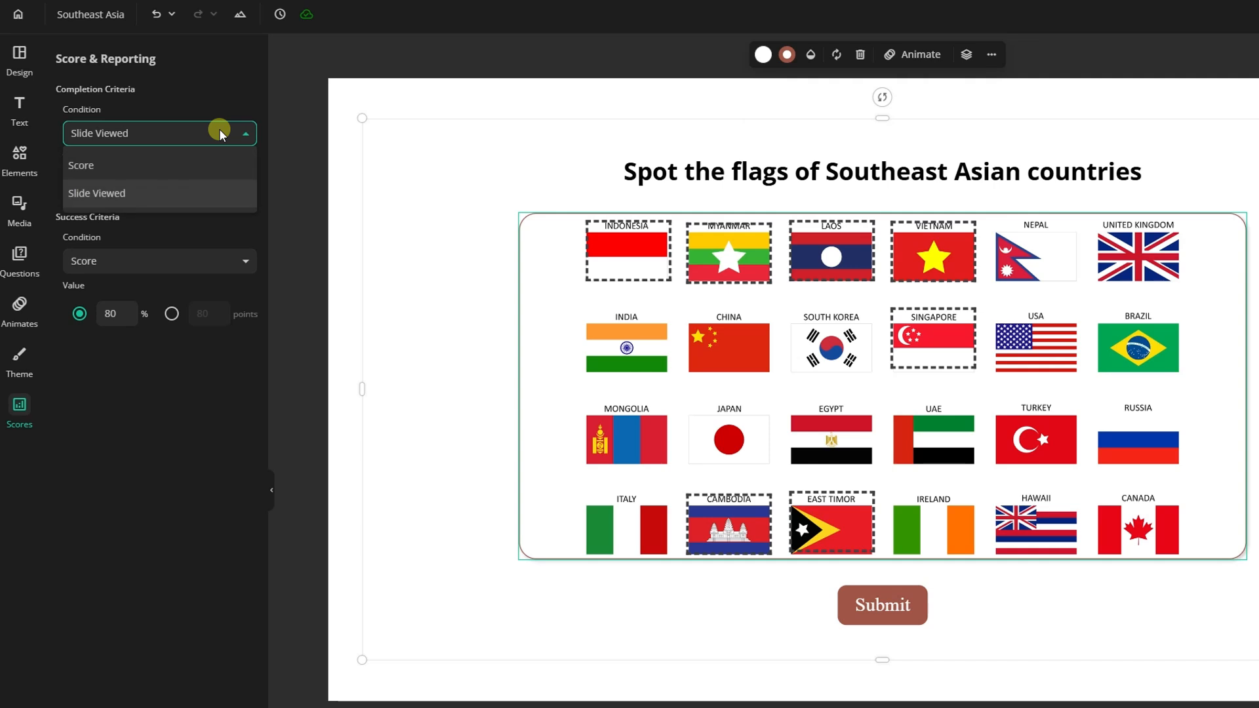
{"action": "left_click", "coordinate": [211, 164]}
{"action": "left_click", "coordinate": [185, 260]}
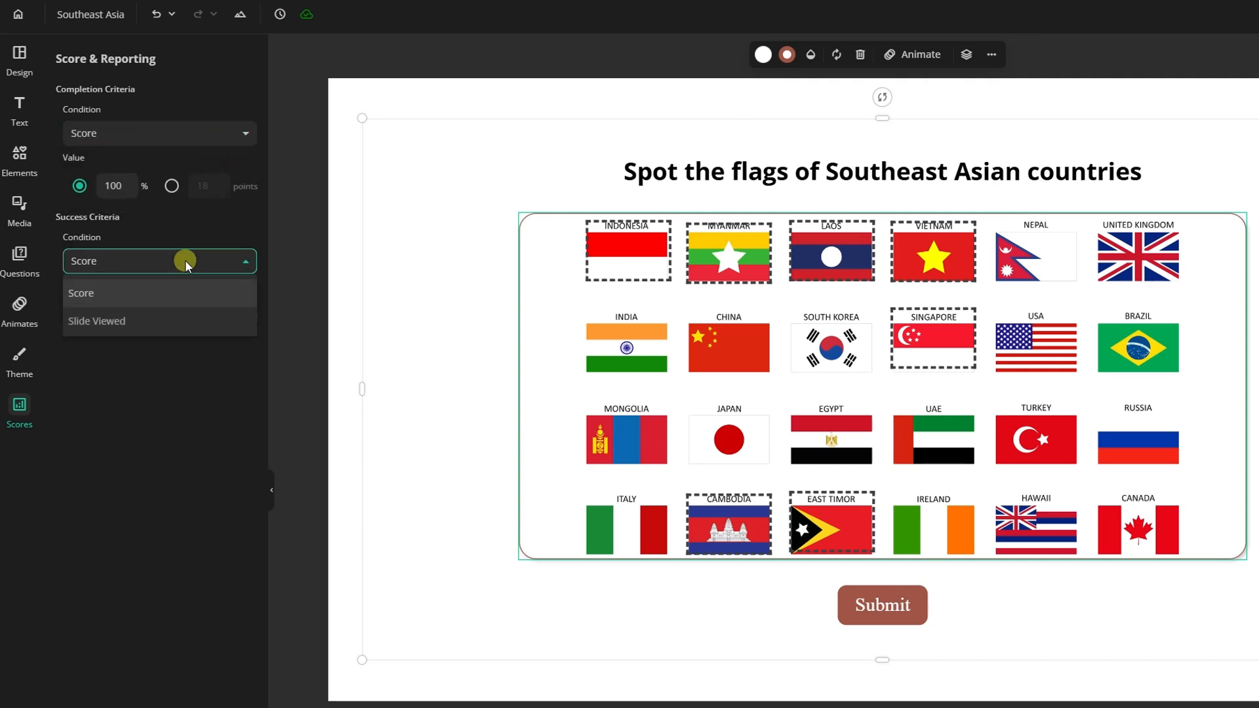
{"action": "left_click", "coordinate": [183, 293]}
{"action": "left_click", "coordinate": [109, 315]}
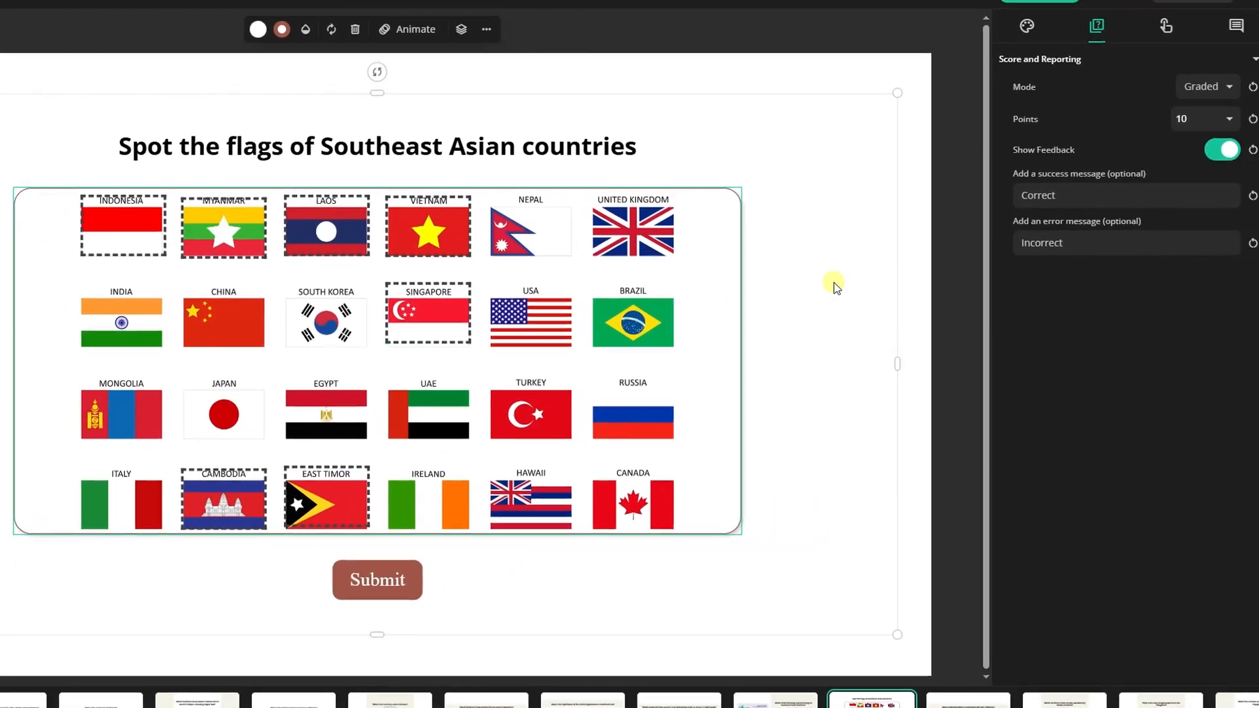
Step: Set the hotspot question's success message to "Good job!" and its error message to "Oops! That's wrong"
{"action": "left_click", "coordinate": [1053, 195]}
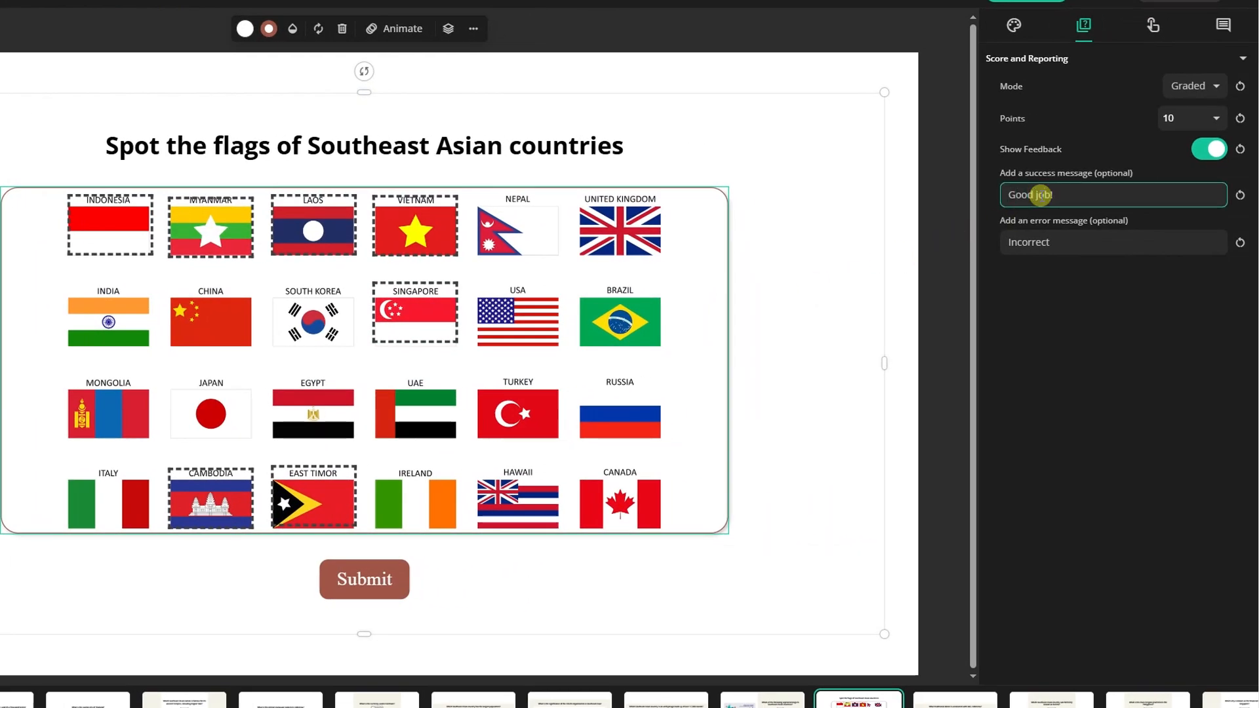
{"action": "left_click", "coordinate": [1007, 242]}
{"action": "type", "text": "Oops"}
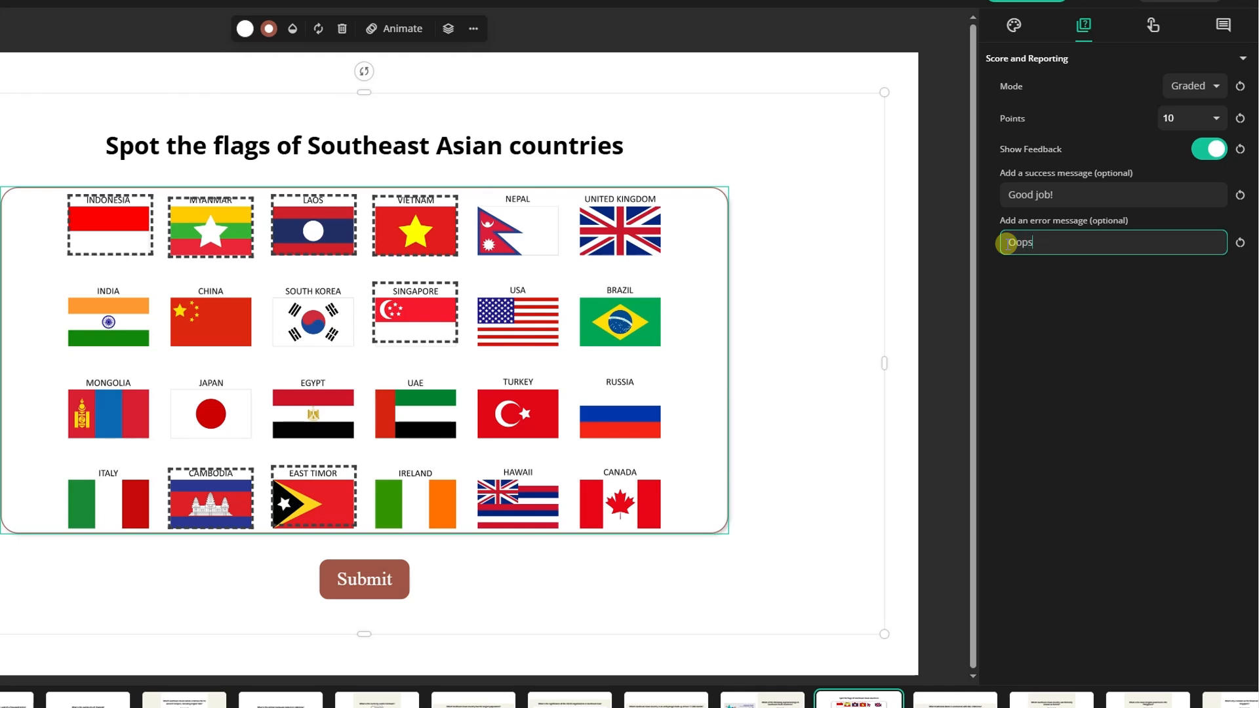
{"action": "type", "text": "! That's wrong"}
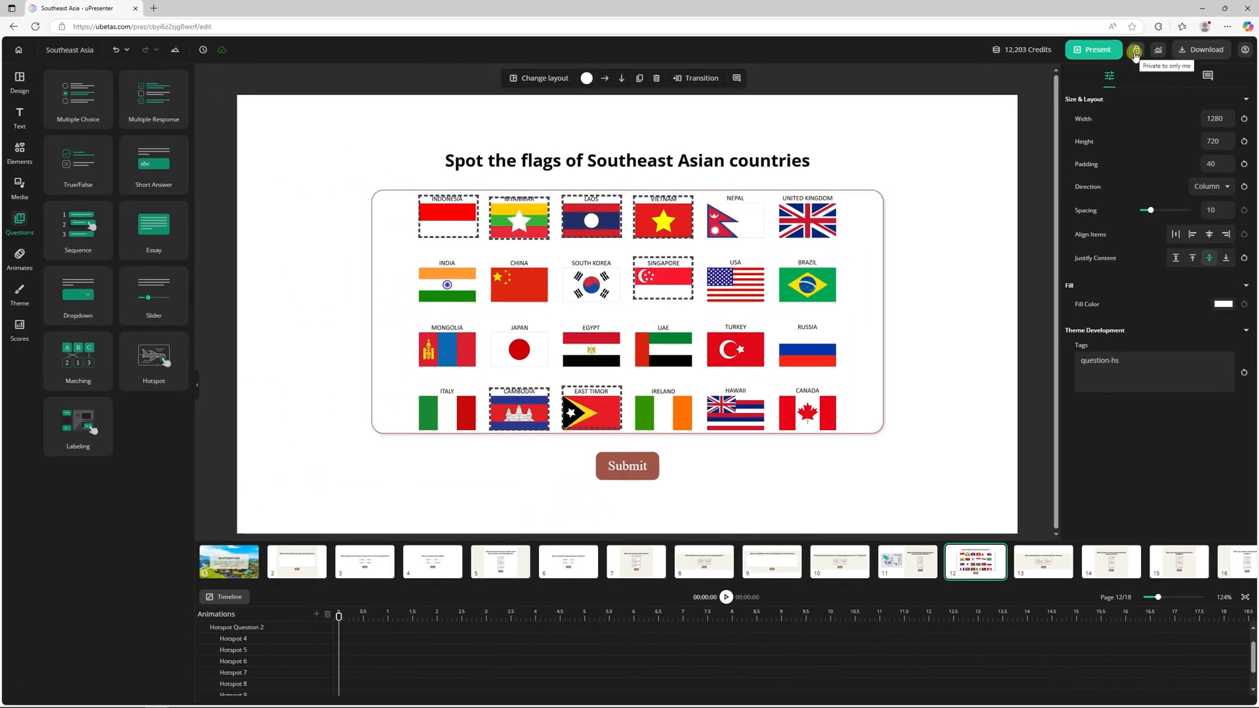
Step: Publish the presentation for public viewing with login required, and share its public link
{"action": "left_click", "coordinate": [1136, 51]}
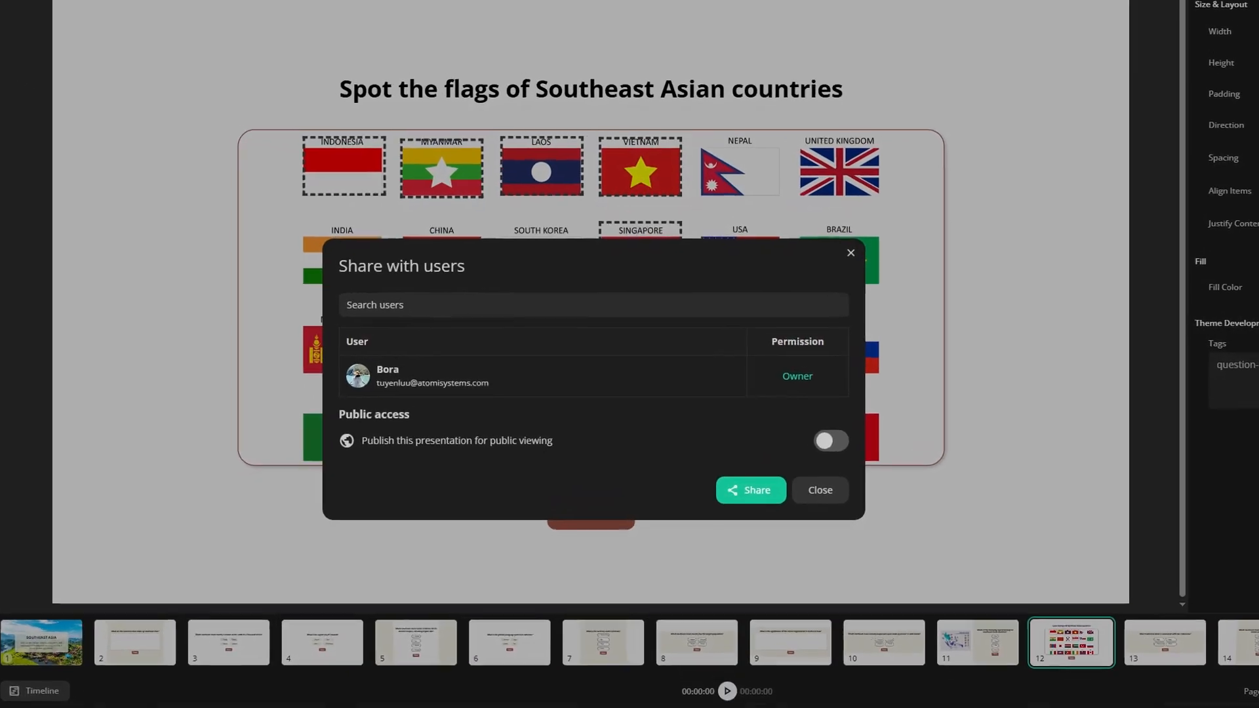
{"action": "left_click", "coordinate": [835, 443]}
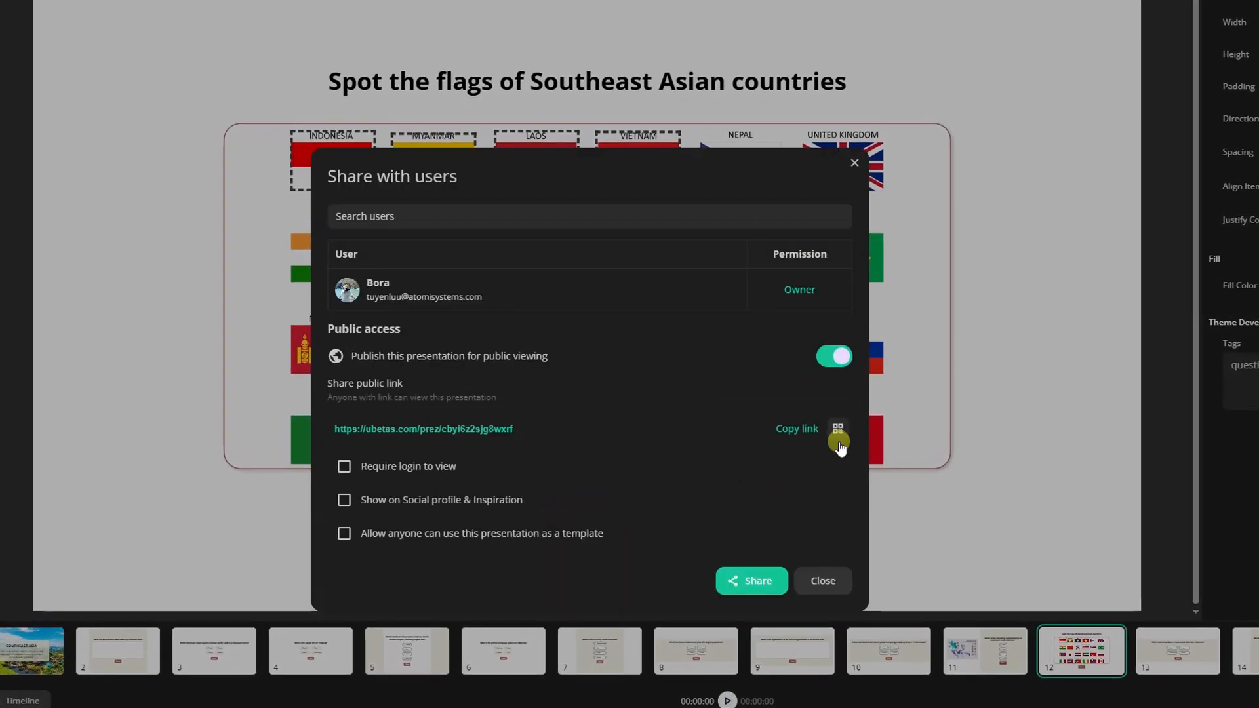
{"action": "left_click", "coordinate": [345, 466]}
{"action": "left_click", "coordinate": [793, 431]}
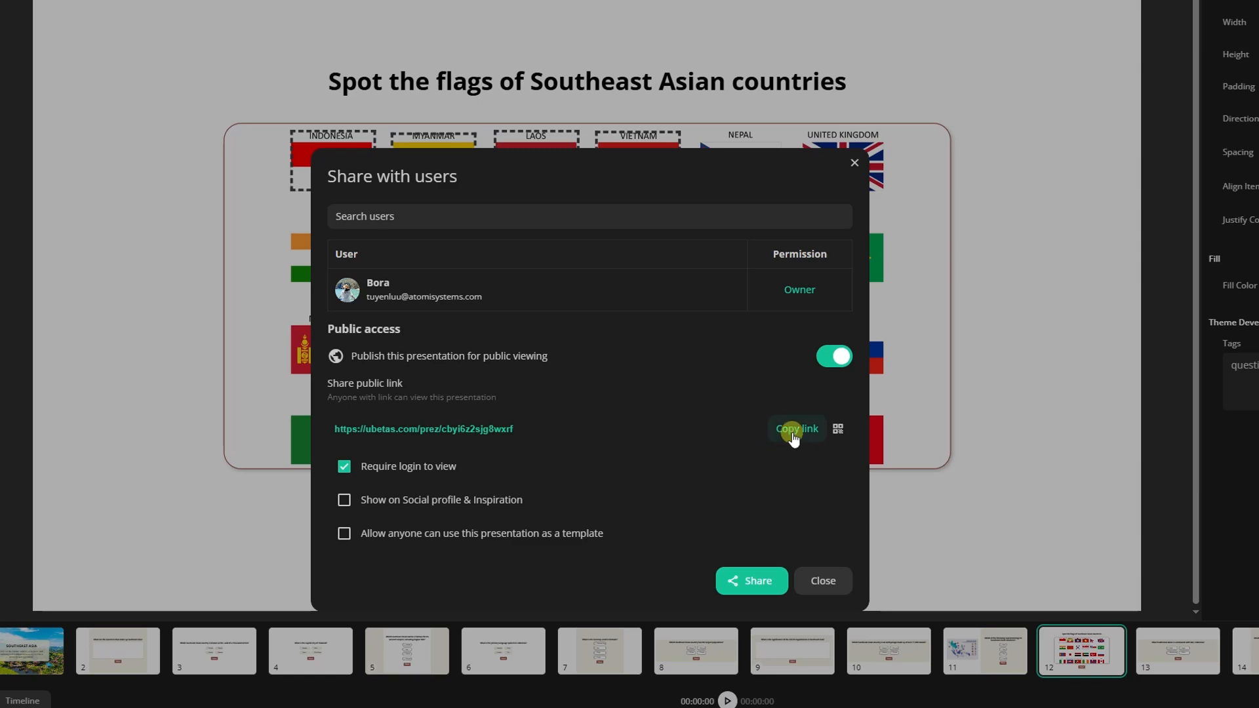
{"action": "left_click", "coordinate": [751, 581]}
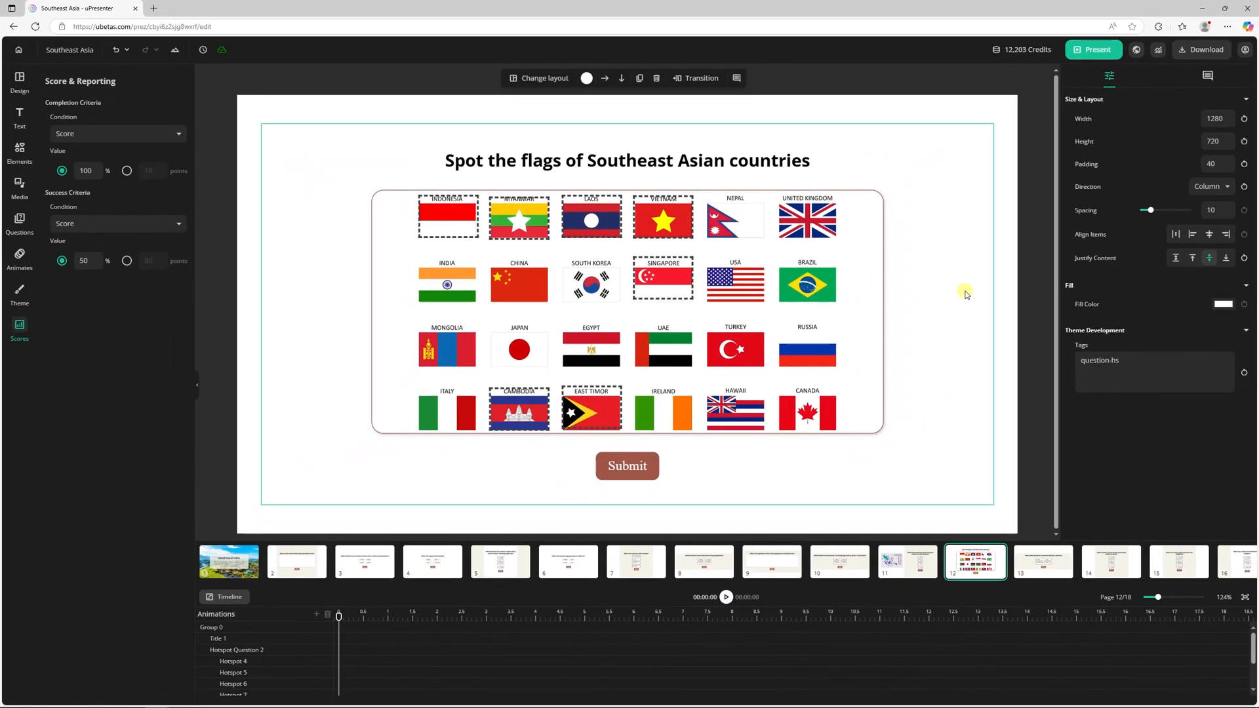
Step: Examine the viewers report and the first viewer's answers for each slide in the advanced reports
{"action": "left_click", "coordinate": [1157, 52]}
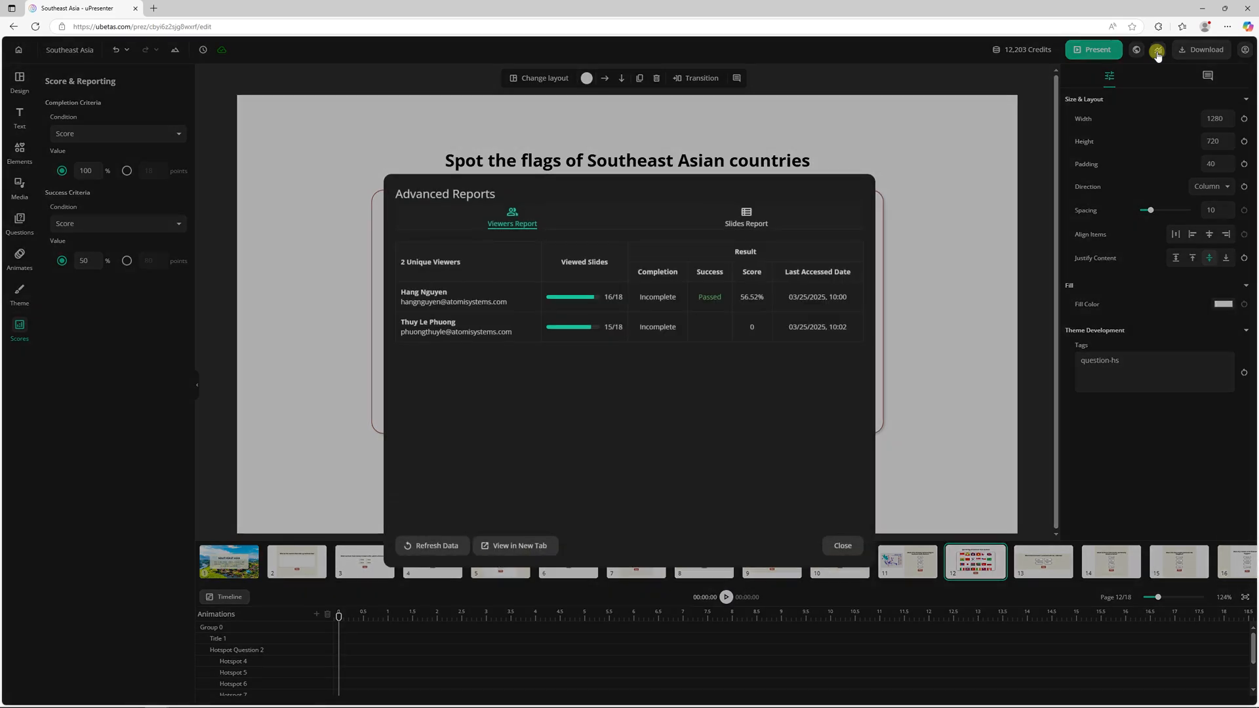
{"action": "left_click", "coordinate": [528, 299]}
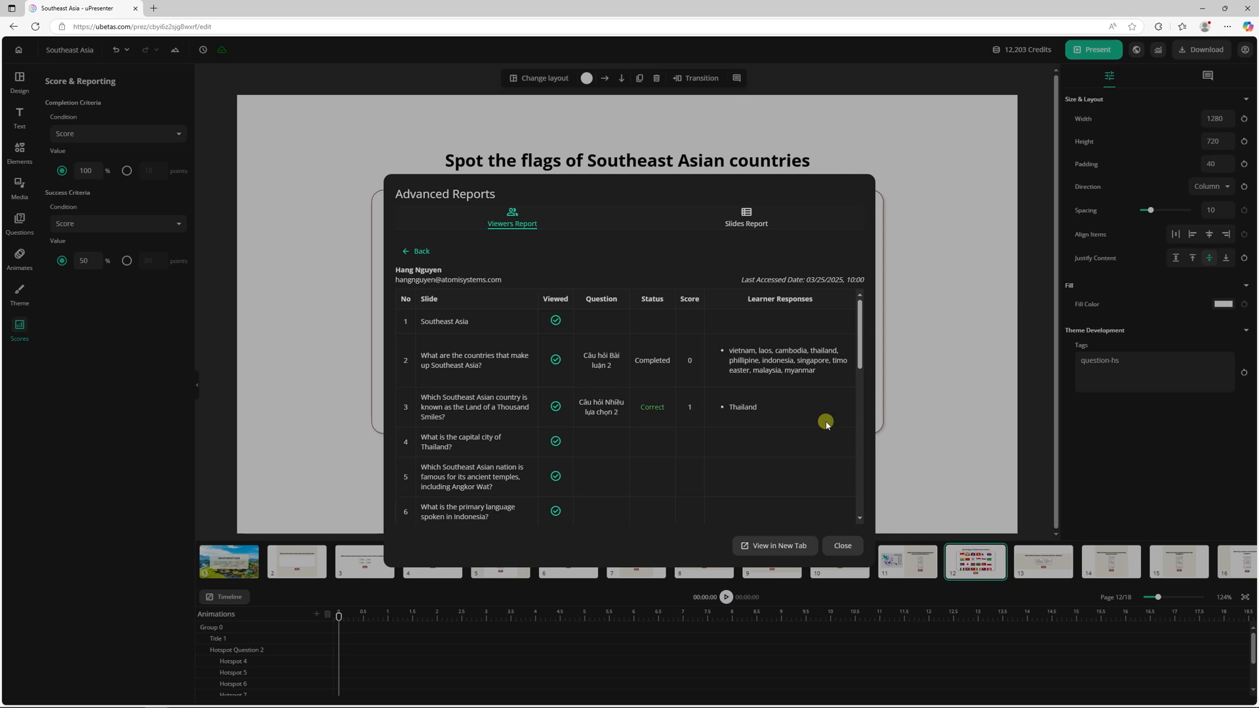
{"action": "scroll", "coordinate": [826, 424], "scroll_direction": "down", "scroll_amount": 3}
{"action": "scroll", "coordinate": [826, 423], "scroll_direction": "down", "scroll_amount": 10}
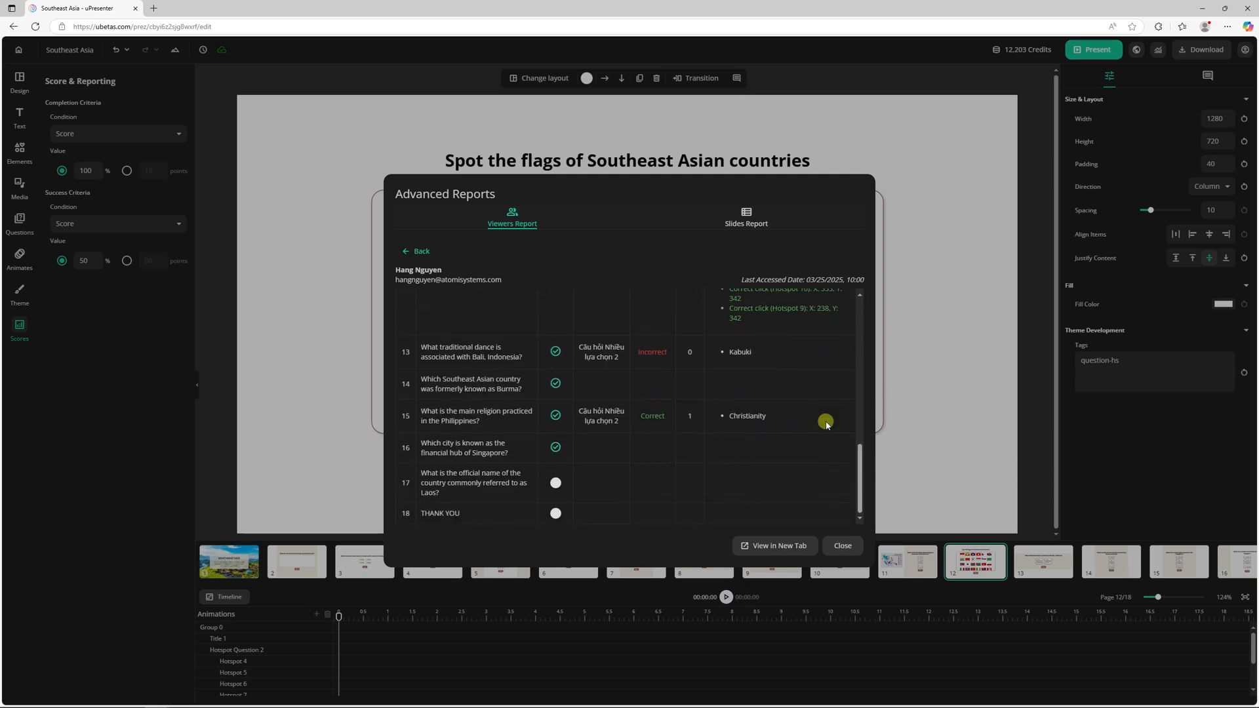
{"action": "left_click", "coordinate": [425, 252]}
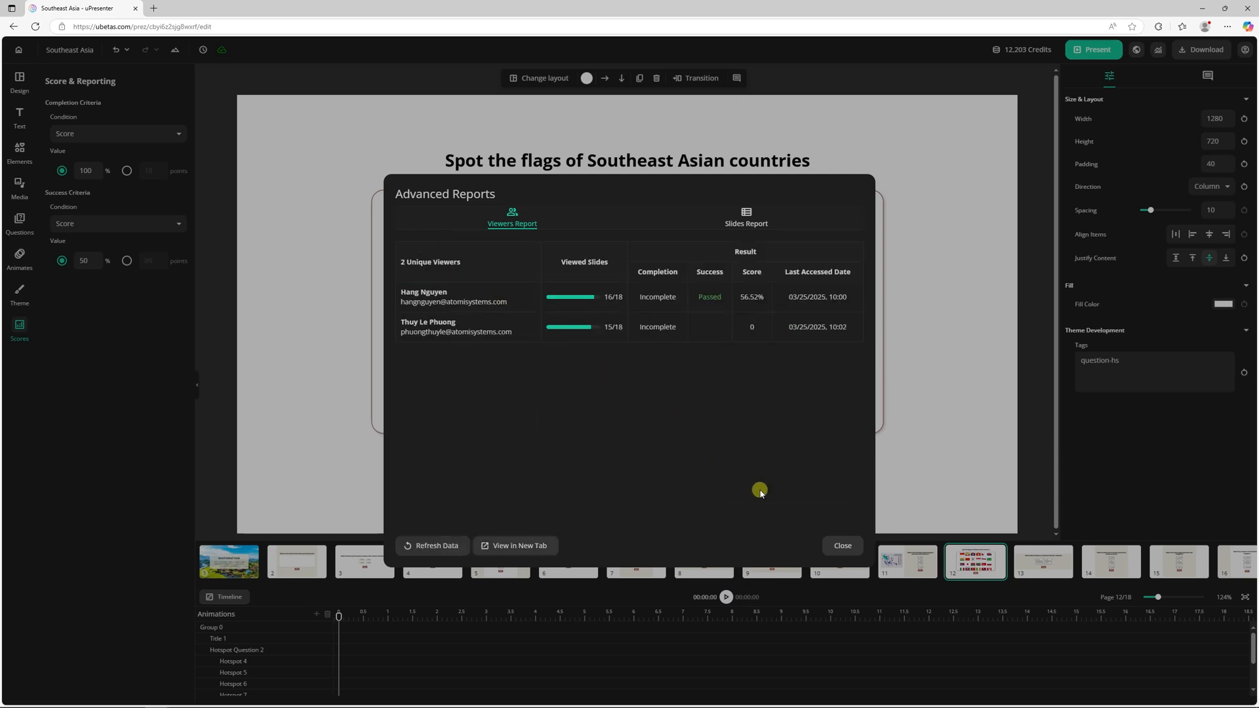
{"action": "left_click", "coordinate": [840, 546]}
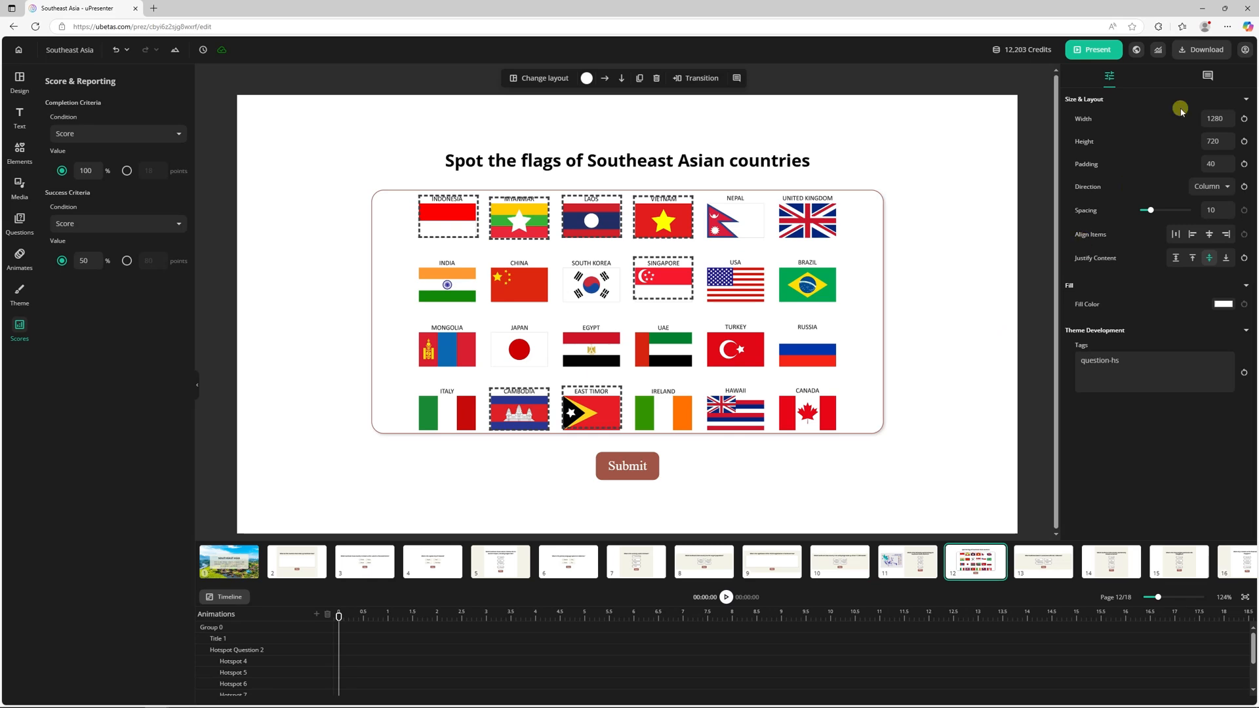
Step: Download the presentation as an xAPI package
{"action": "left_click", "coordinate": [1201, 50]}
{"action": "left_click", "coordinate": [1235, 97]}
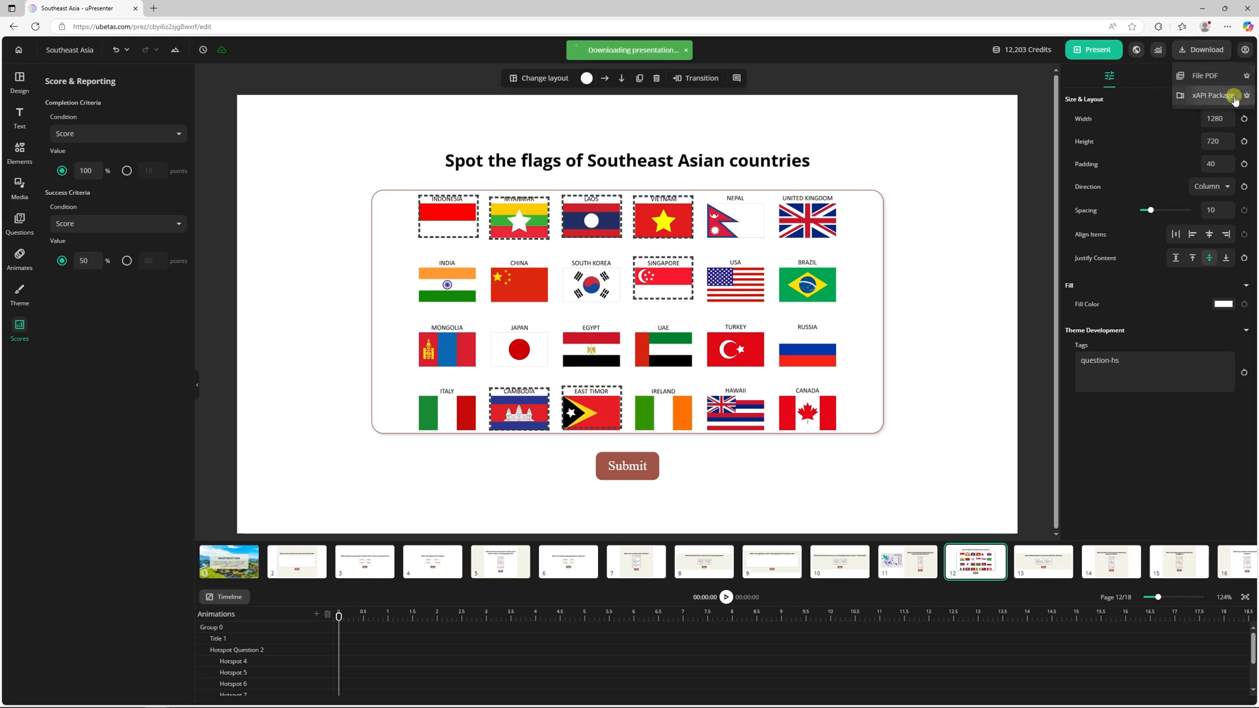